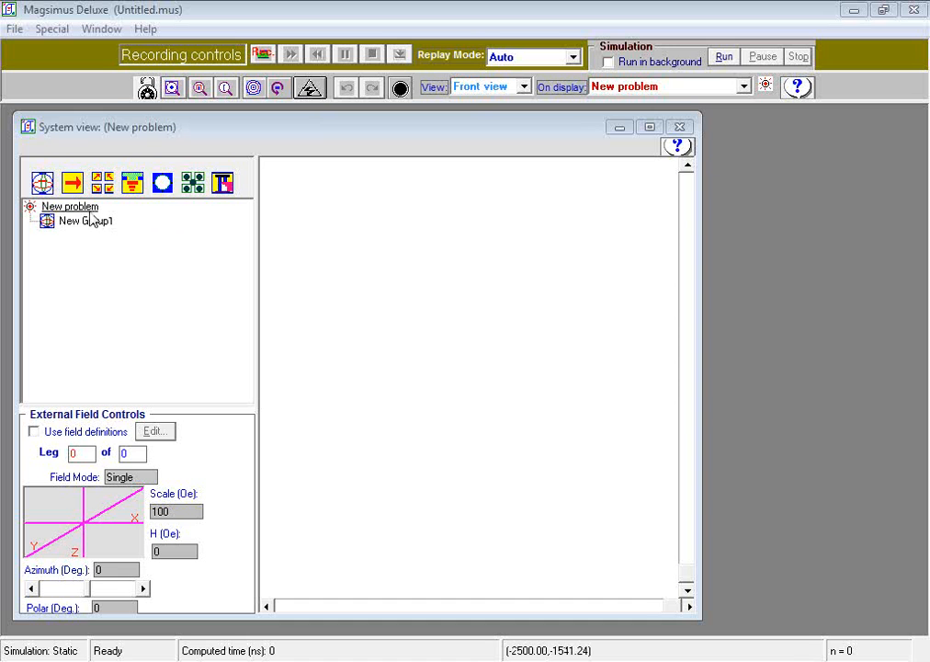
# Rename the top-level problem in the system tree as "Test design".
pyautogui.click(87, 223)
pyautogui.click(30, 208)
pyautogui.click(29, 208)
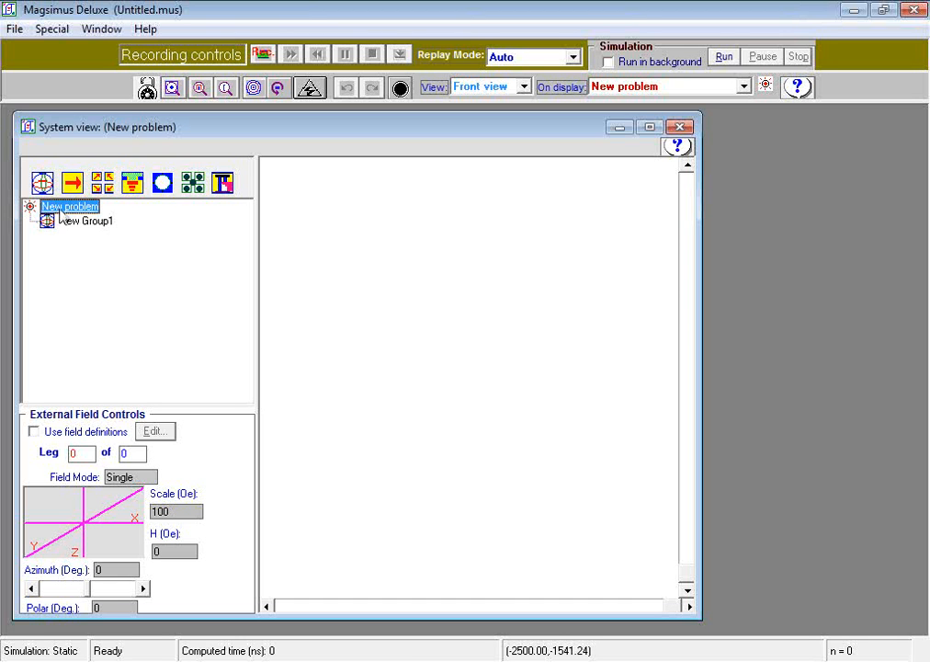
pyautogui.click(62, 210)
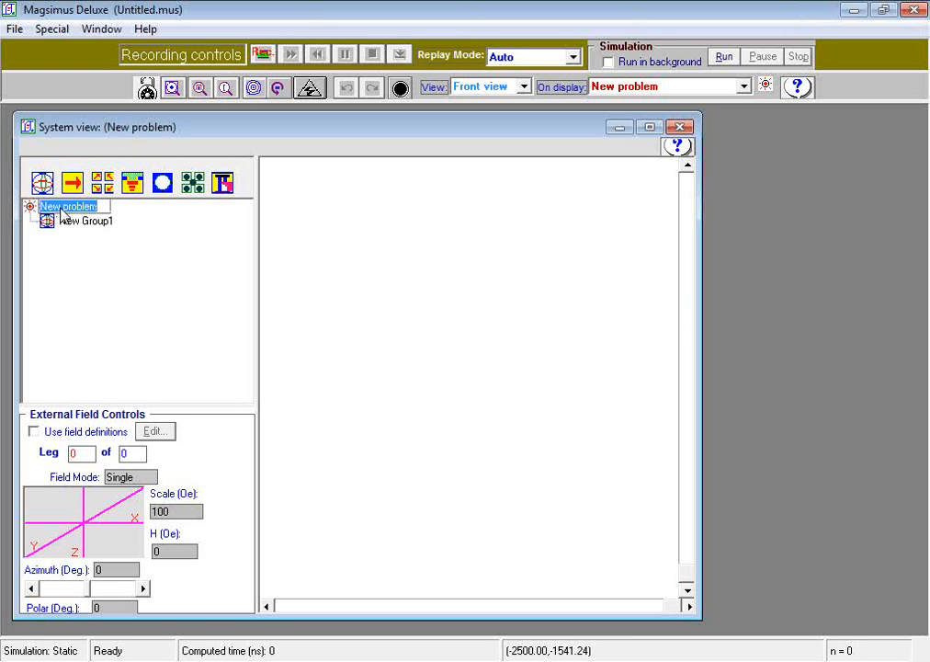
pyautogui.write('Test')
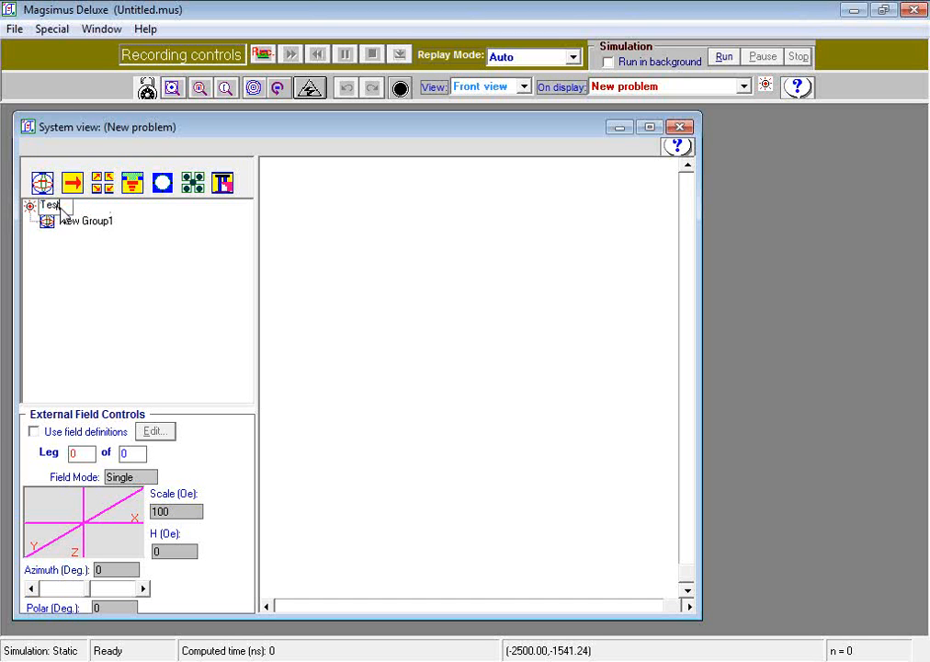
pyautogui.write(' design')
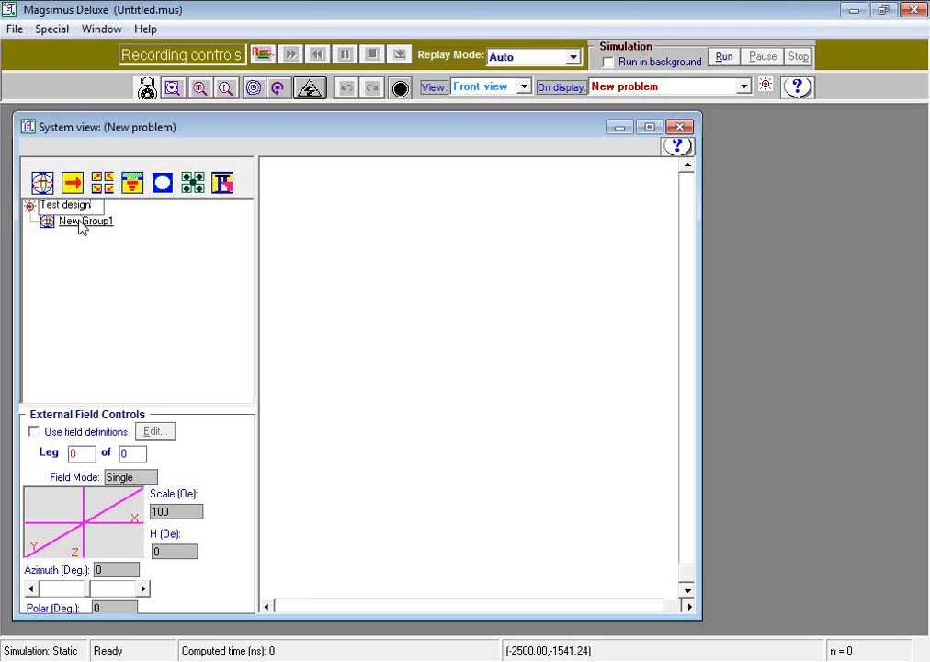
# Rename the group under the problem as "Electrically energized nonmagnets".
pyautogui.click(80, 225)
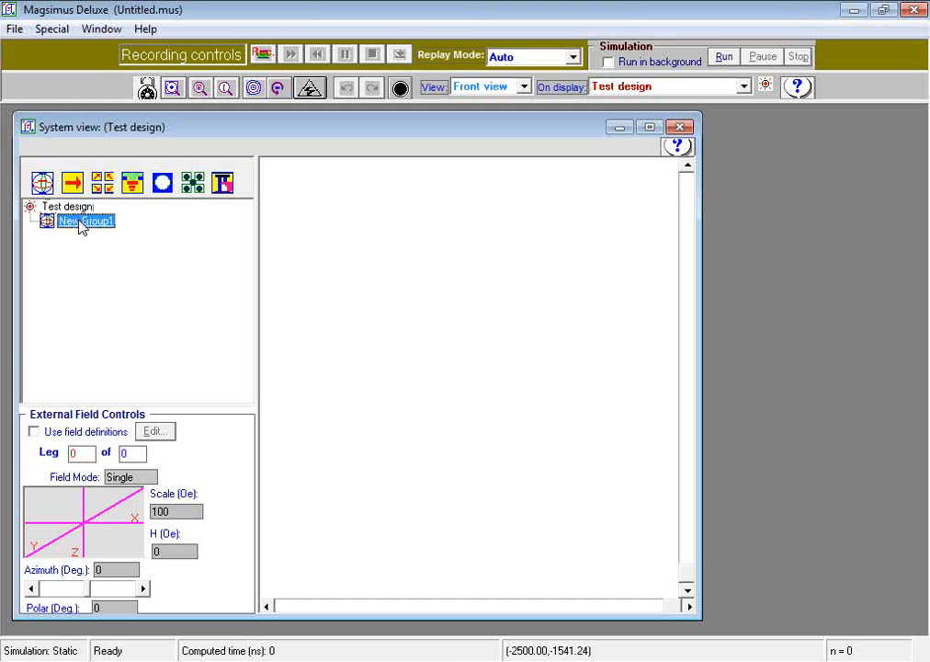
pyautogui.click(84, 224)
pyautogui.write('Electrically energized nonmagnet')
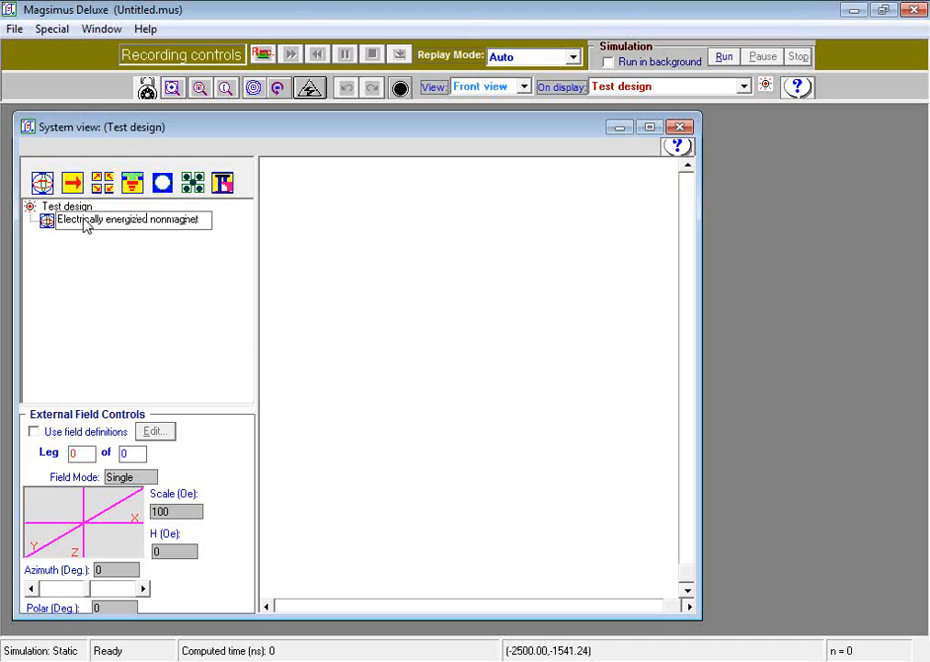
pyautogui.write('s')
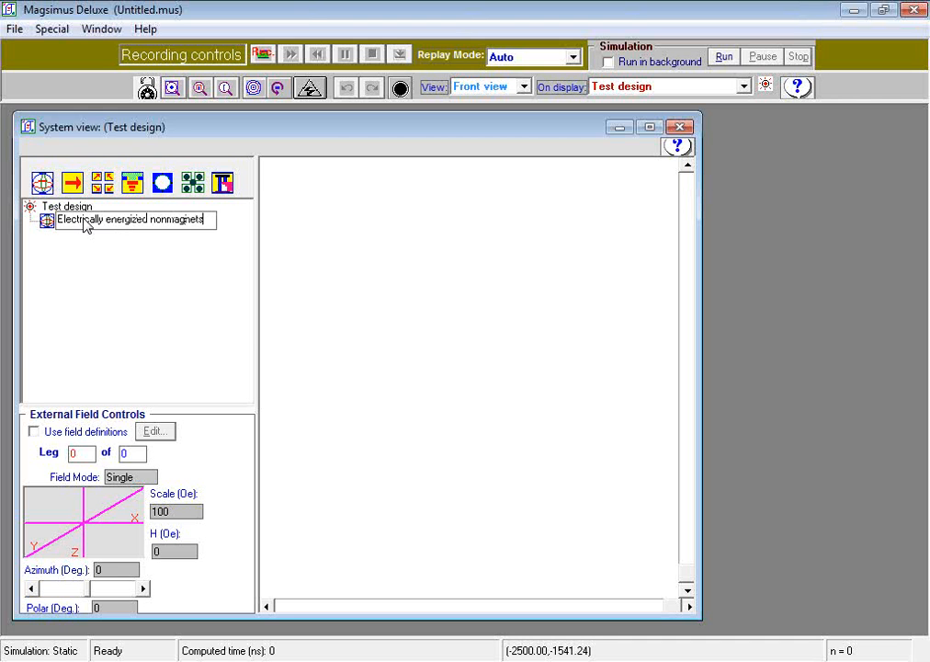
pyautogui.click(728, 167)
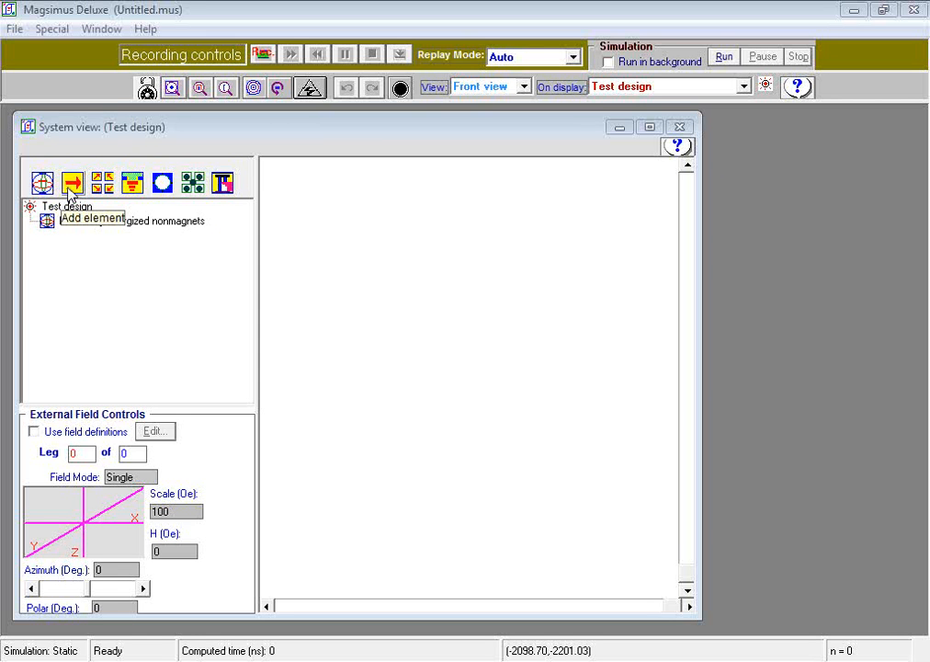
# Add an element to the group and set its length Lu to 1000 nm and thickness Lw to 200 nm.
pyautogui.click(70, 189)
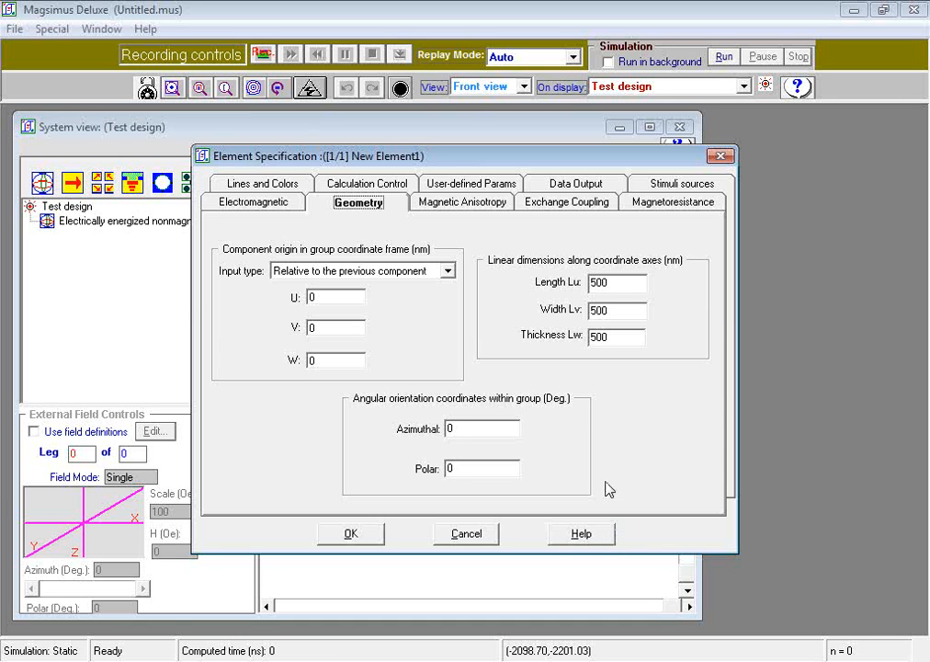
pyautogui.doubleClick(593, 283)
pyautogui.write('1000')
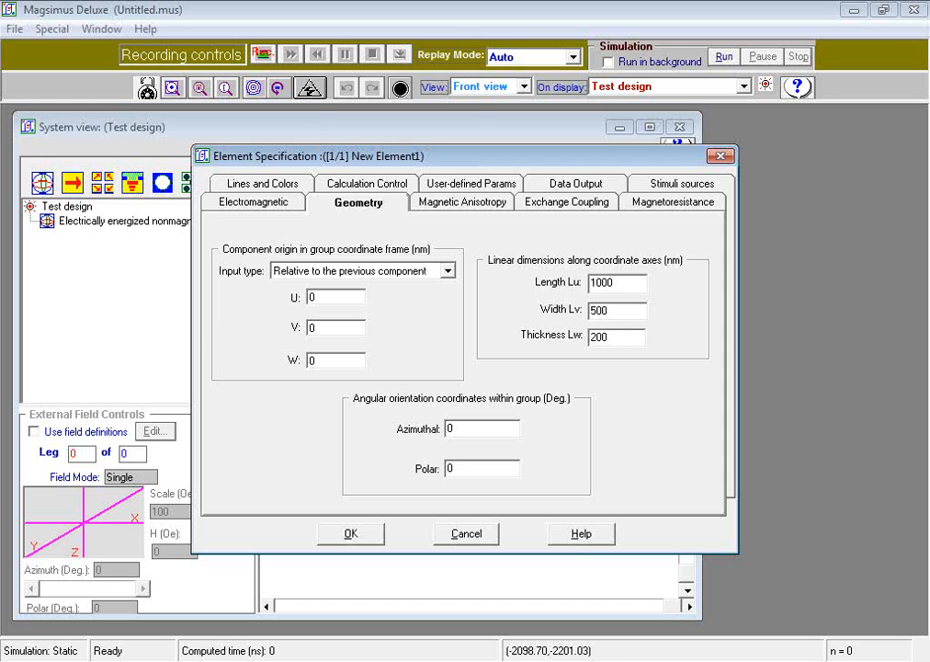
pyautogui.click(596, 337)
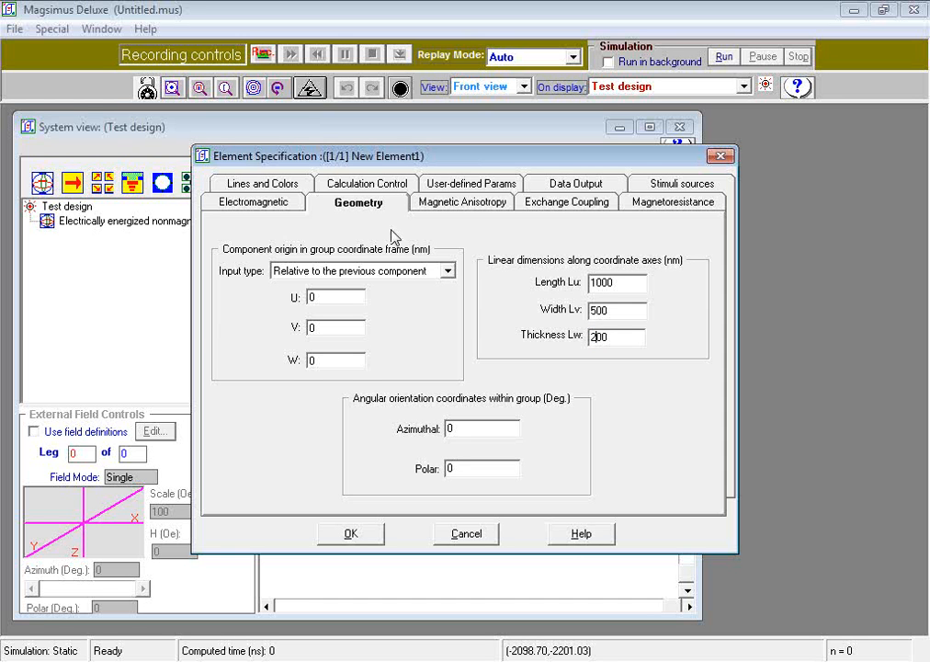
# Set the new element's magnet type to Non-magnet in its electromagnetic properties.
pyautogui.click(287, 205)
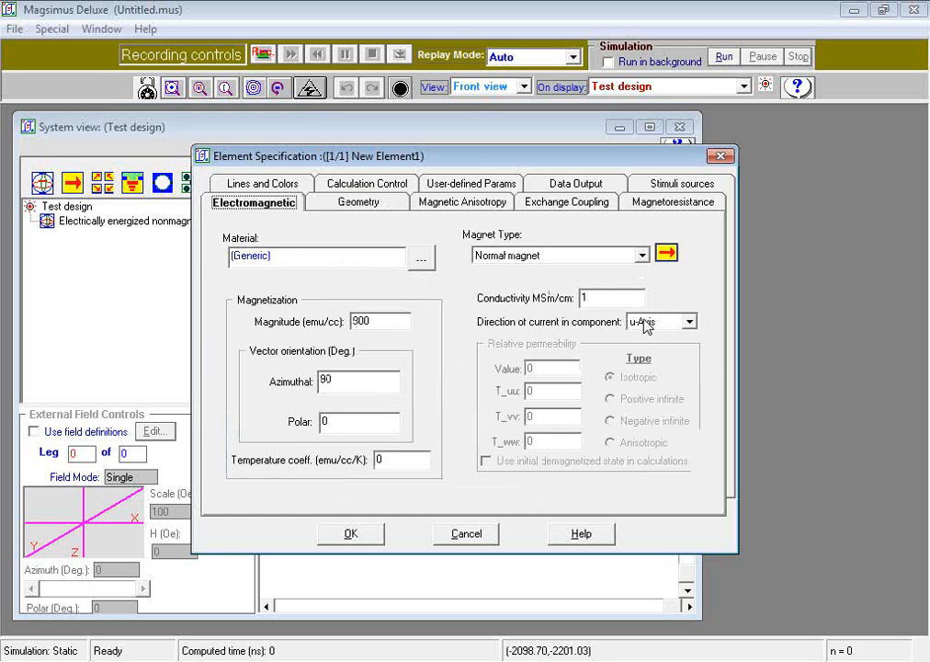
pyautogui.click(645, 258)
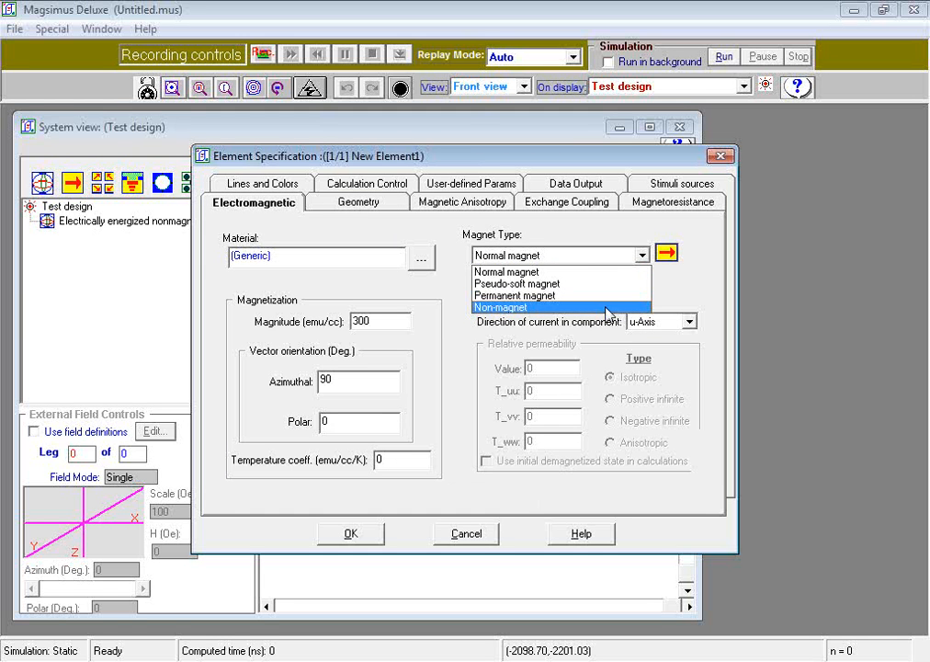
pyautogui.click(607, 309)
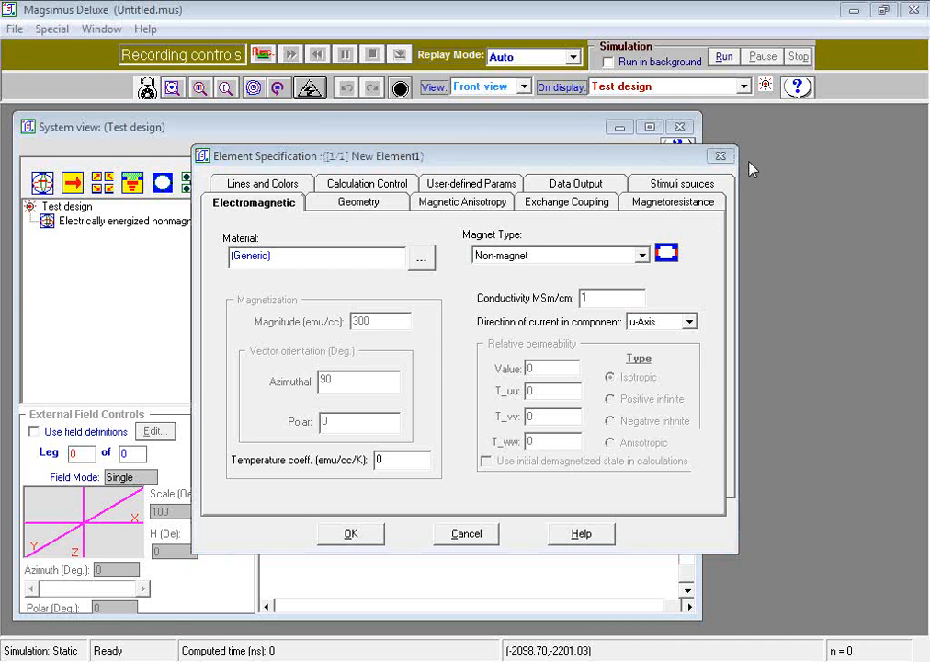
# Change the element's outline colour to dark red and accept the element specification.
pyautogui.click(296, 184)
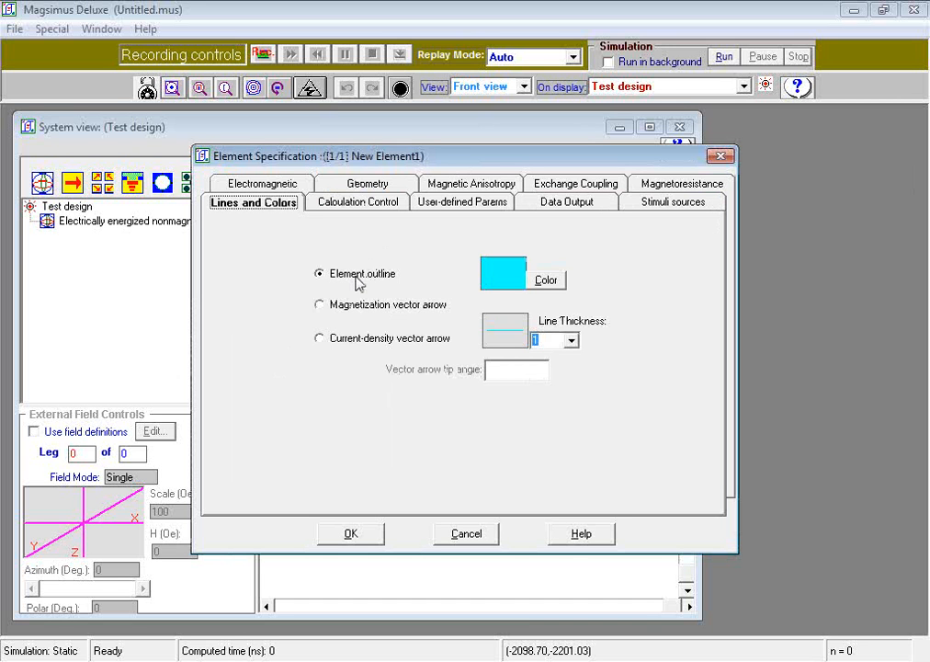
pyautogui.click(553, 293)
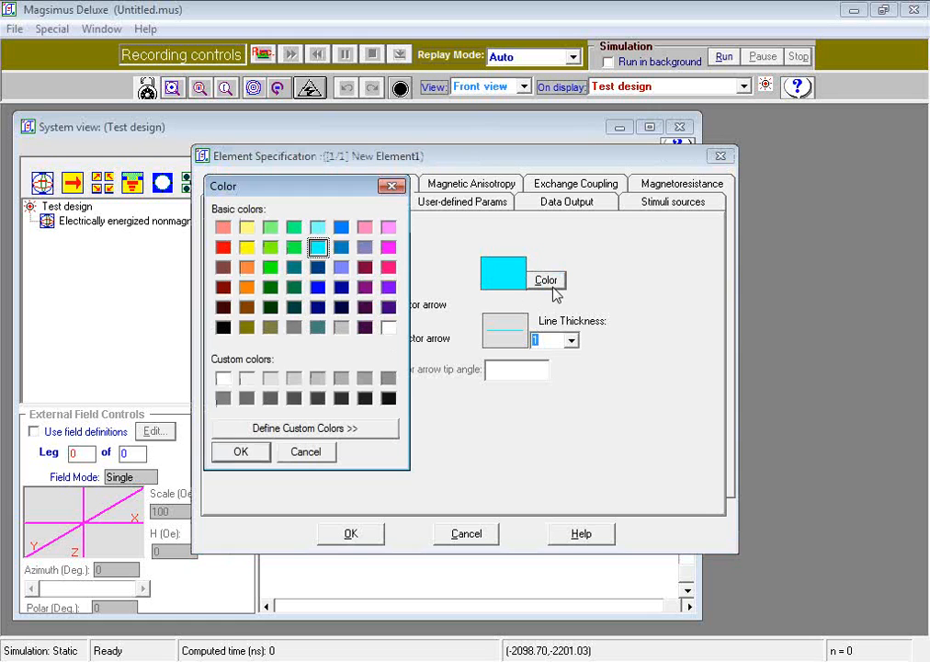
pyautogui.click(225, 289)
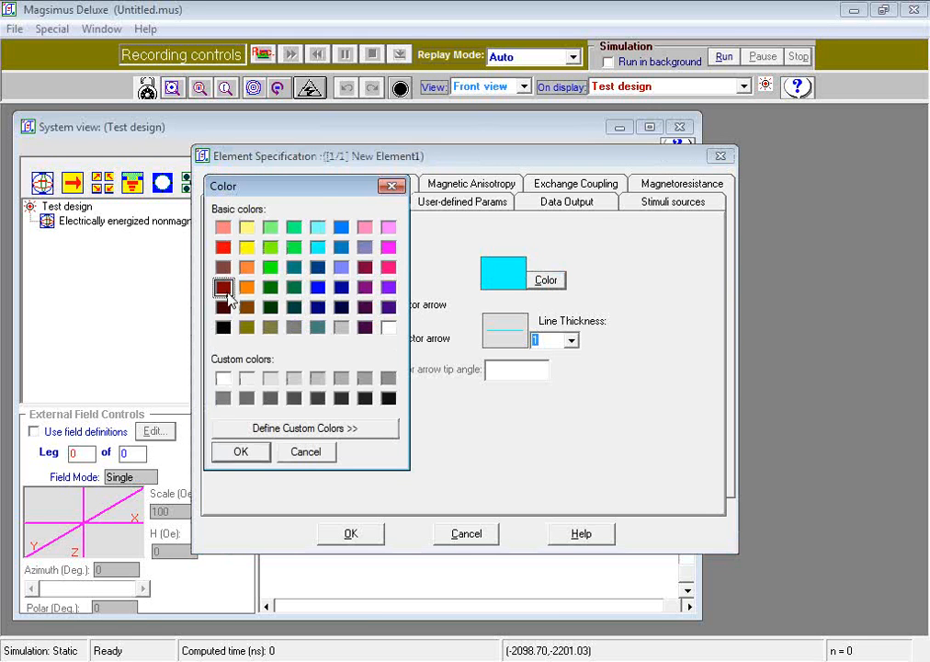
pyautogui.click(253, 451)
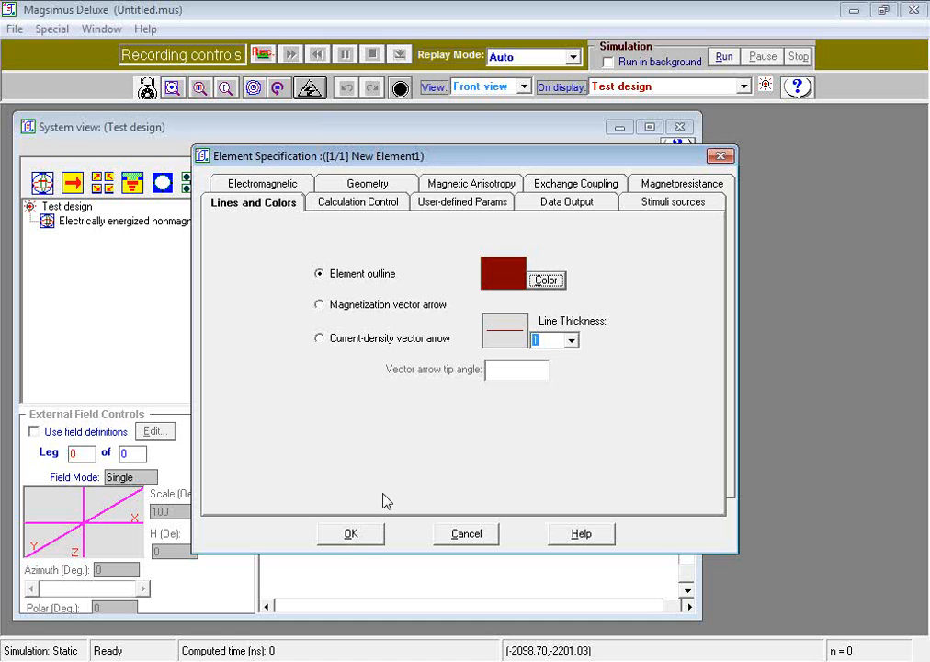
pyautogui.click(350, 535)
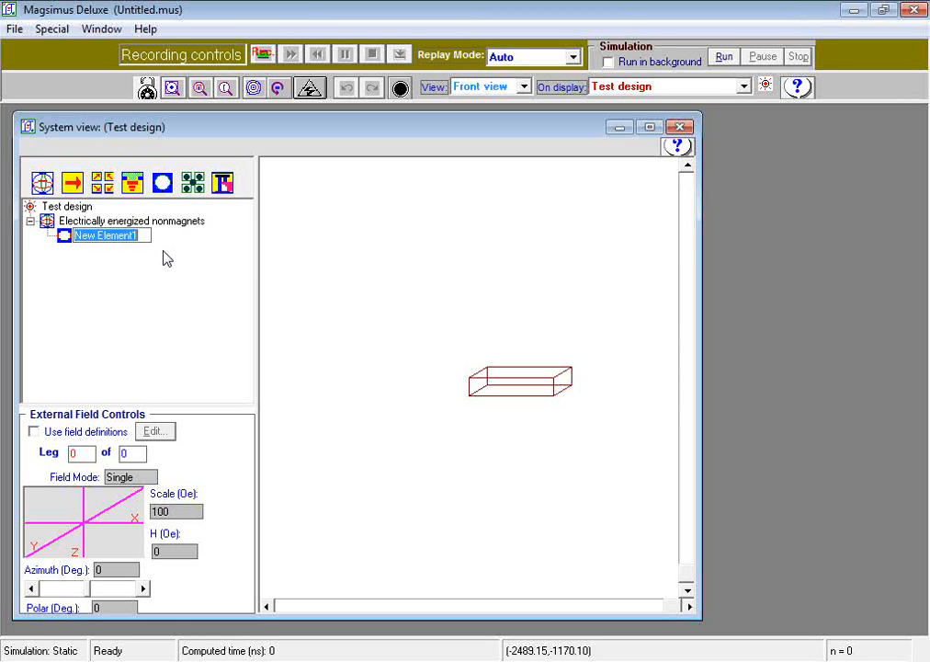
# Name the new element "Nonmagnet 1".
pyautogui.write('Nonmag')
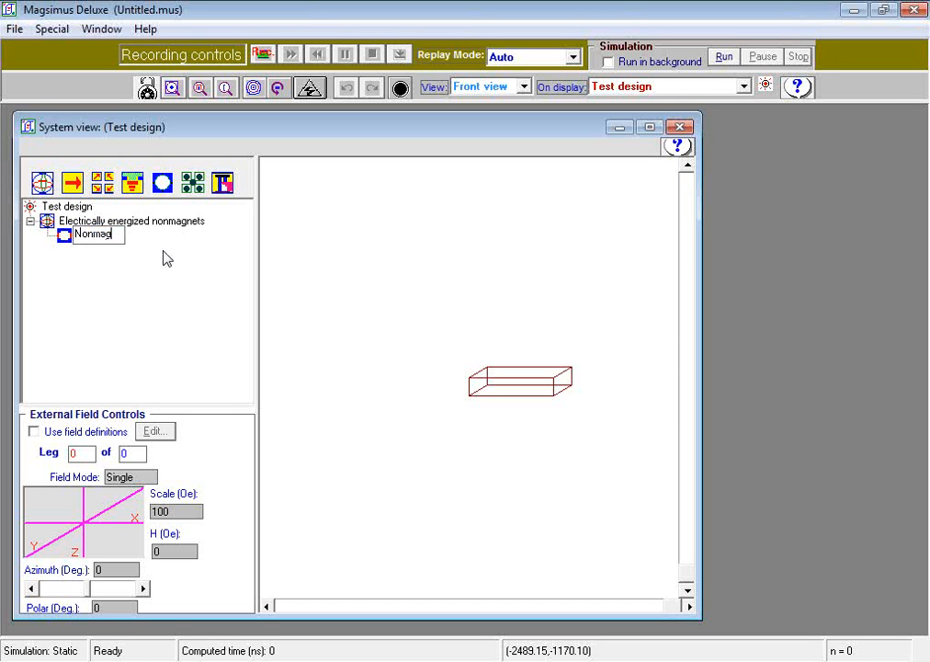
pyautogui.write('net 1')
pyautogui.press('Return')
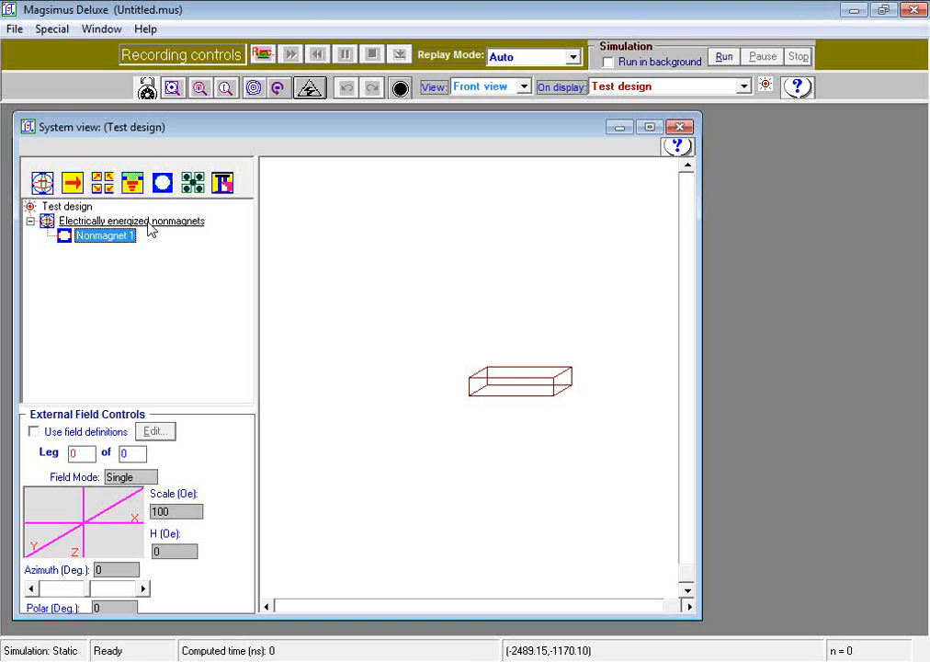
# Add a second element to the nonmagnets group with length 200 nm, width 200 nm and thickness 700 nm.
pyautogui.rightClick(150, 229)
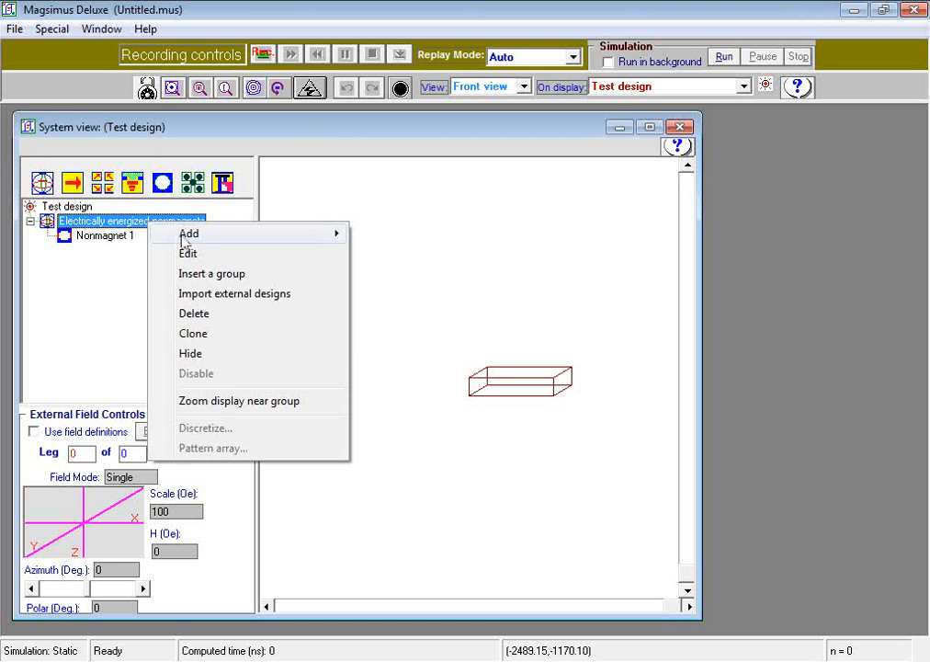
pyautogui.moveTo(187, 236)
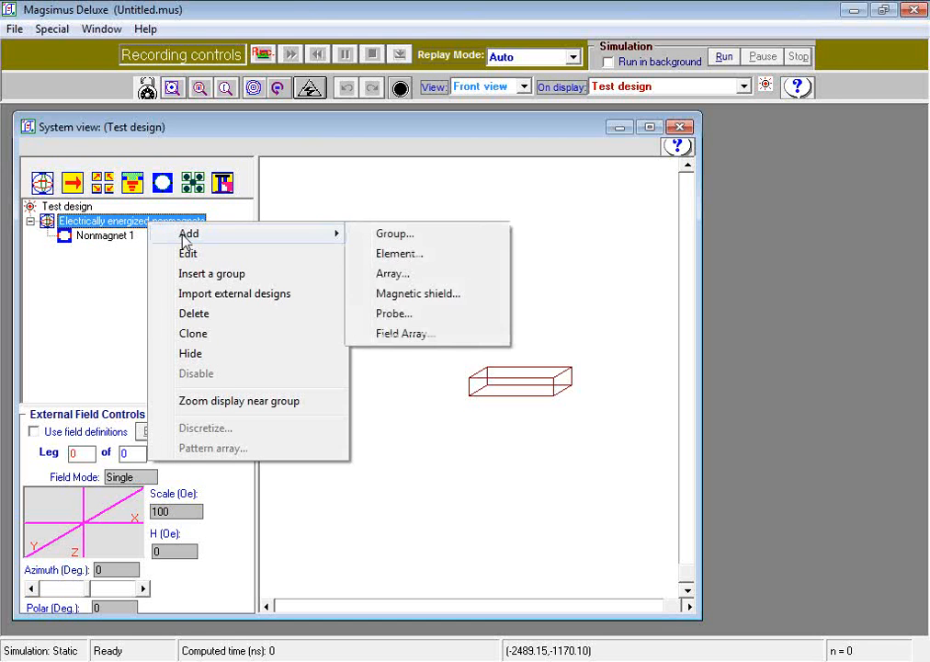
pyautogui.click(397, 255)
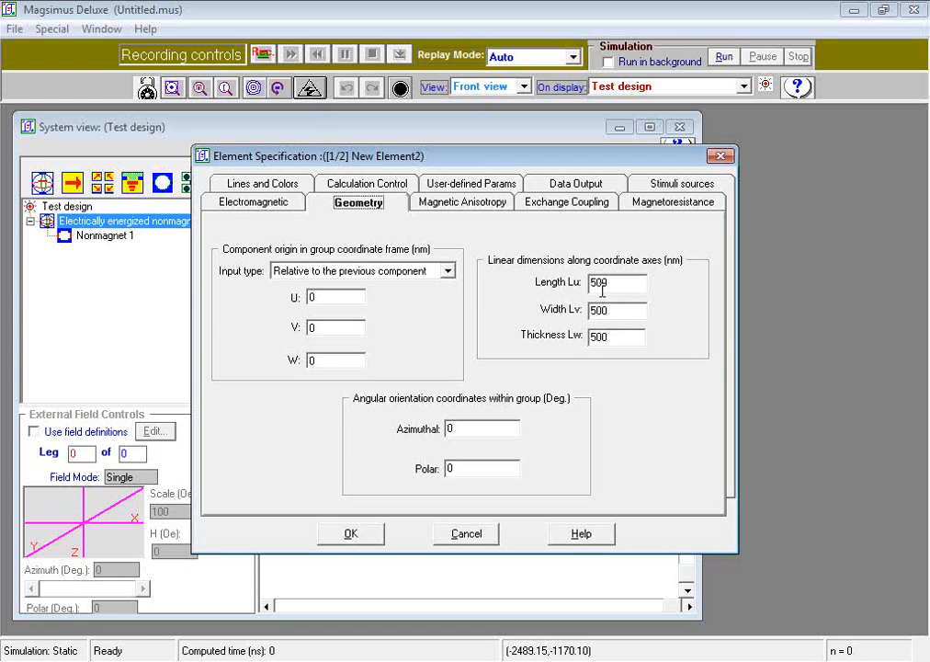
pyautogui.moveTo(597, 285); pyautogui.dragTo(589, 286)
pyautogui.write('2')
pyautogui.moveTo(598, 311); pyautogui.dragTo(591, 338)
pyautogui.write('2')
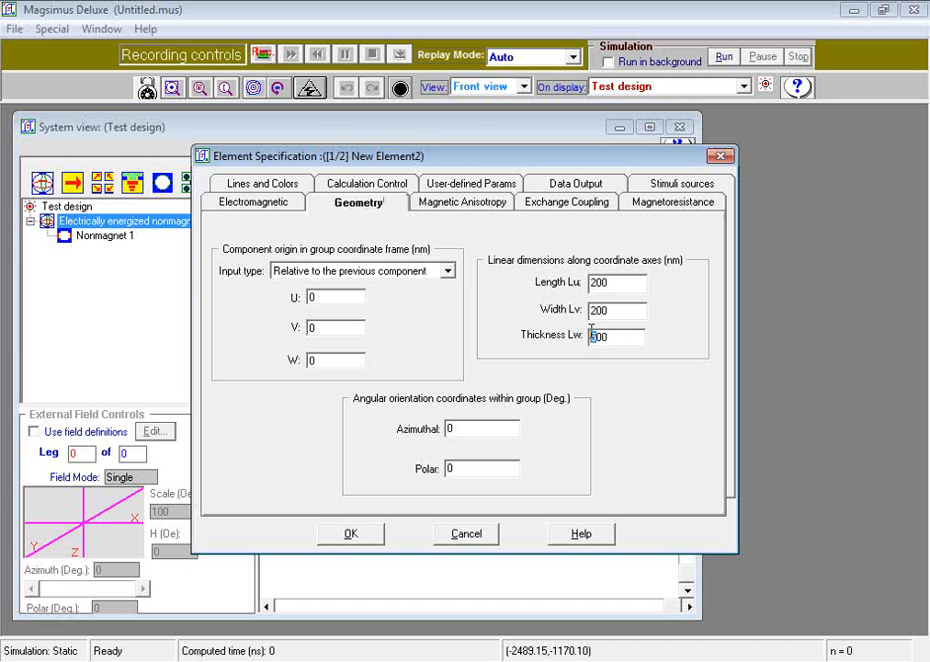
pyautogui.write('7')
# Set the second element's origin W coordinate to 500 nm, keeping the input type relative to the previous component.
pyautogui.doubleClick(353, 363)
pyautogui.write('500')
pyautogui.click(448, 272)
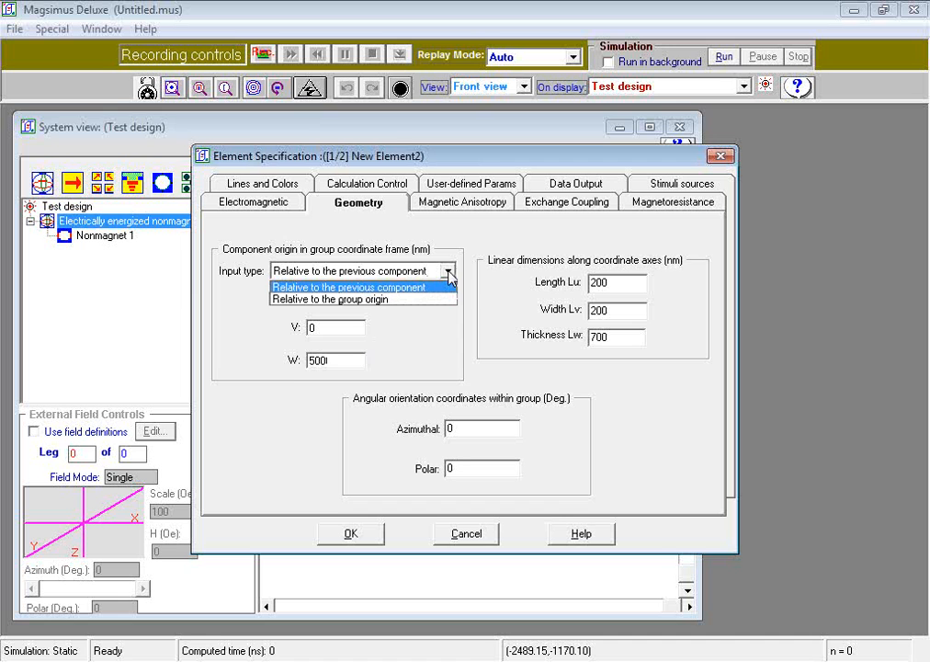
pyautogui.click(475, 430)
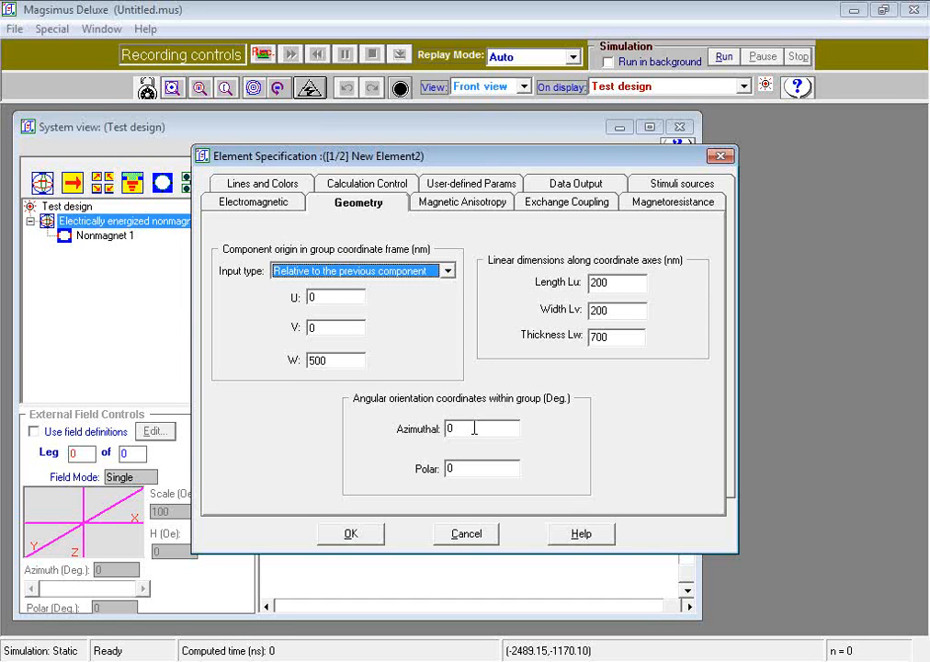
# Orient the second element within the group at 45 degrees azimuthal and 30 degrees polar.
pyautogui.doubleClick(475, 428)
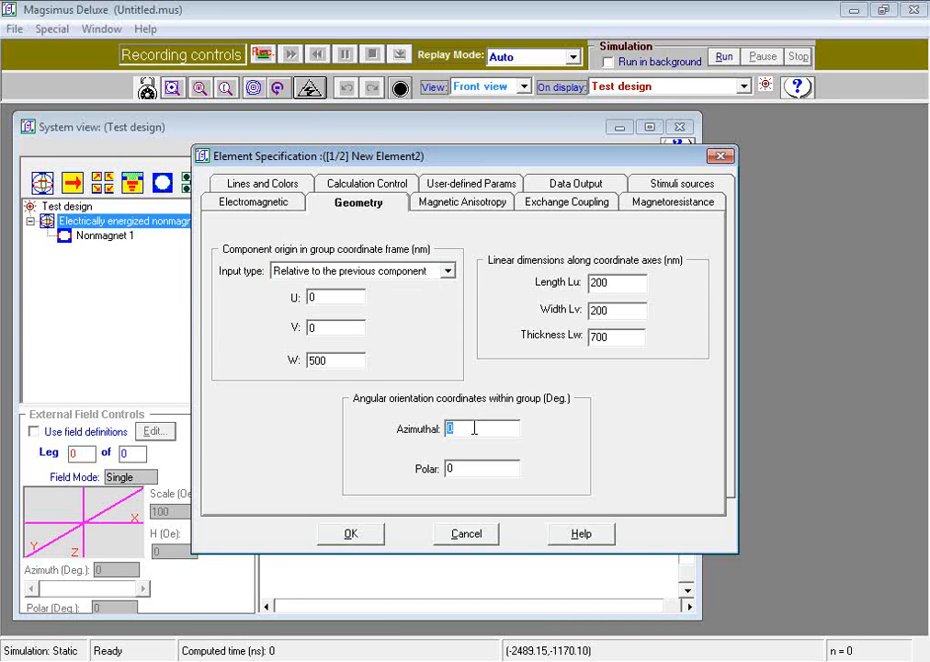
pyautogui.write('45')
pyautogui.click(485, 462)
pyautogui.doubleClick(485, 463)
pyautogui.write('30')
# Set the second element's magnet type to Non-magnet.
pyautogui.click(255, 204)
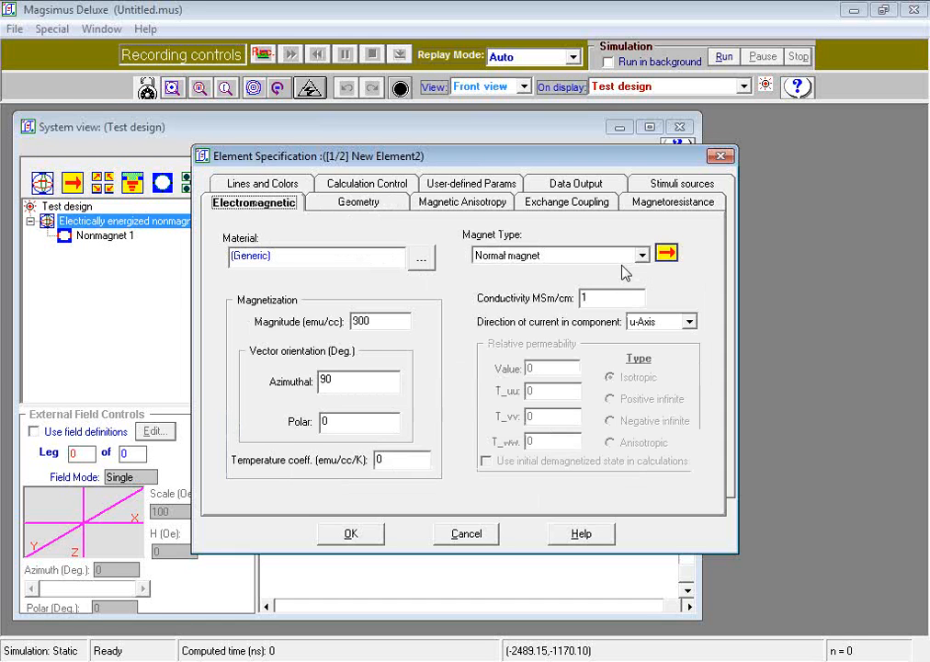
pyautogui.click(584, 254)
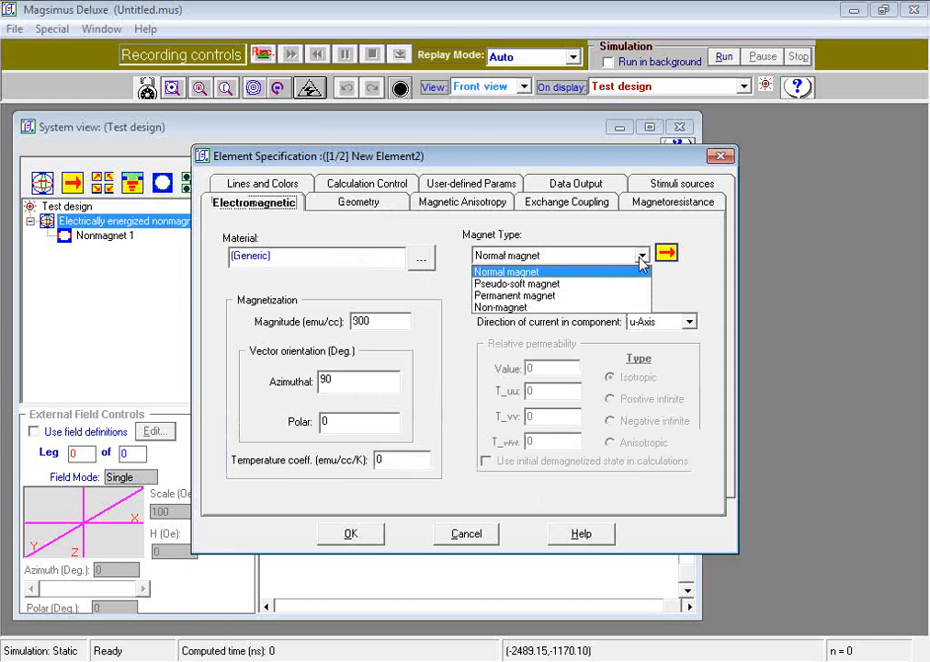
pyautogui.click(580, 308)
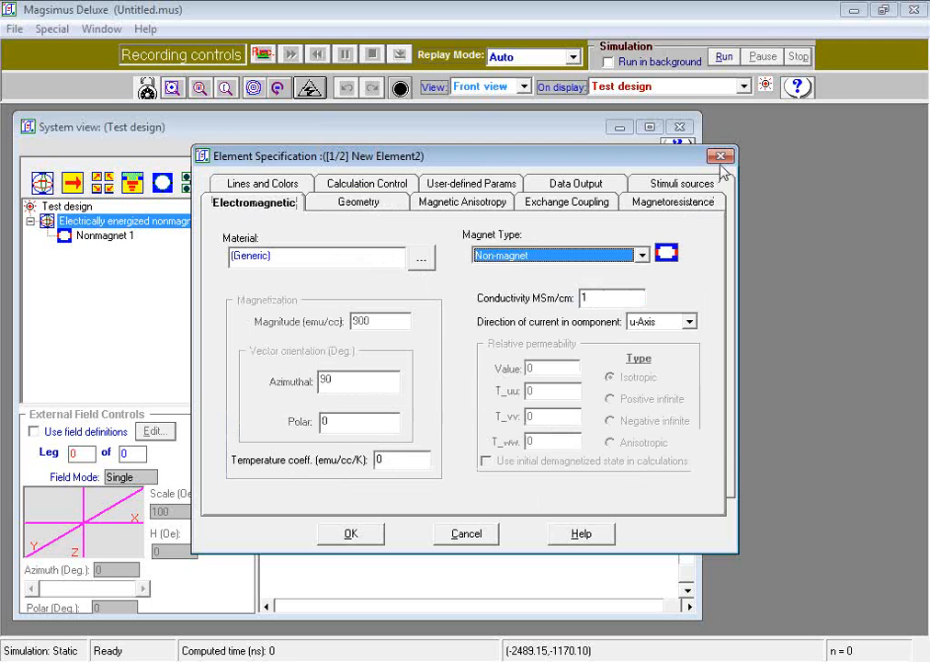
pyautogui.moveTo(569, 158); pyautogui.dragTo(549, 160)
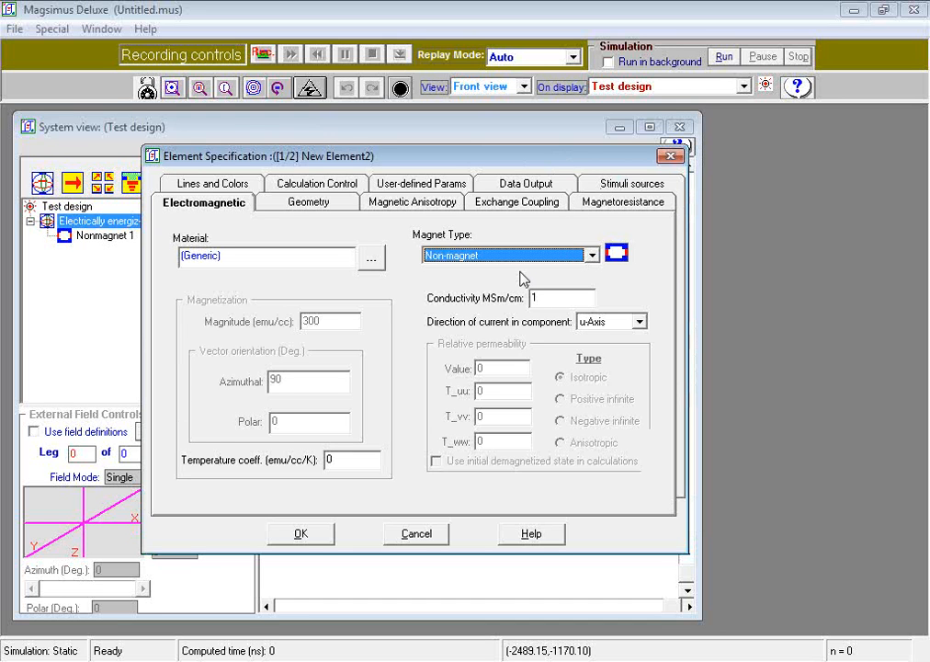
# Add a data output for the second element with electrical Current, I on the Y-axis against Iterations, and accept the element specification.
pyautogui.click(532, 188)
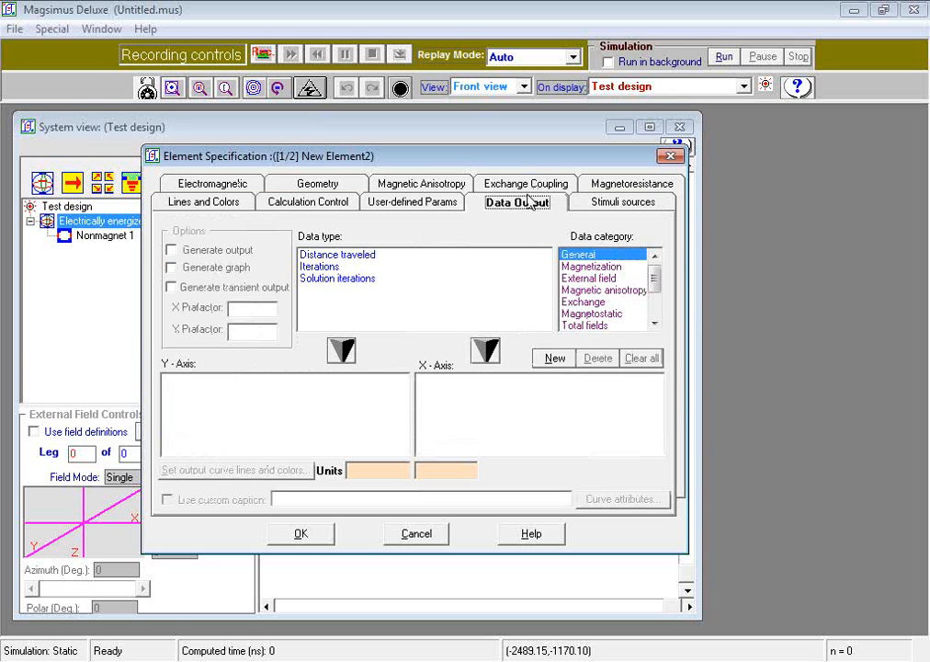
pyautogui.click(617, 268)
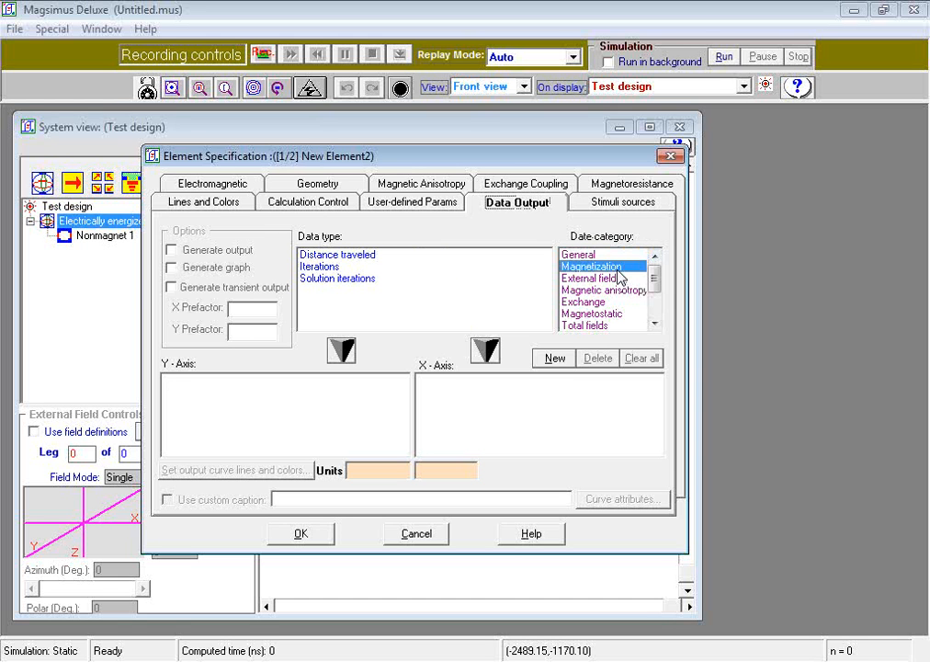
pyautogui.click(597, 303)
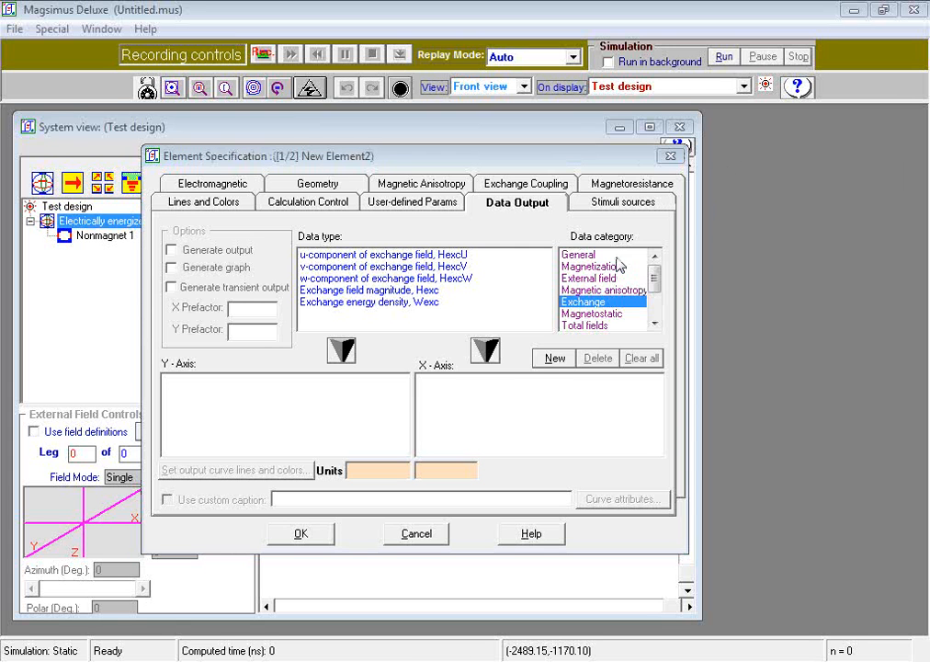
pyautogui.click(552, 360)
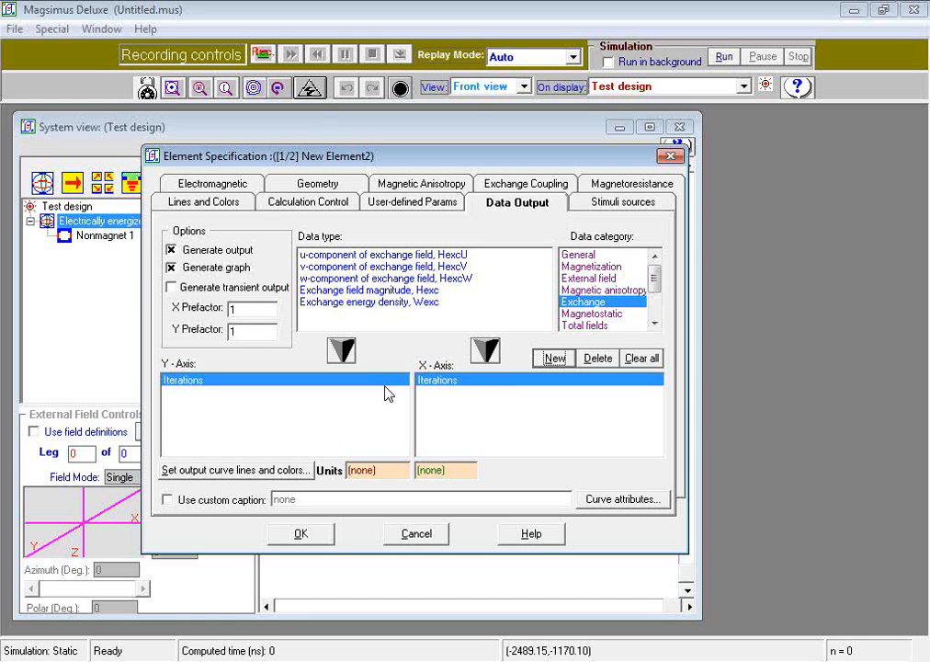
pyautogui.moveTo(653, 285); pyautogui.dragTo(655, 308)
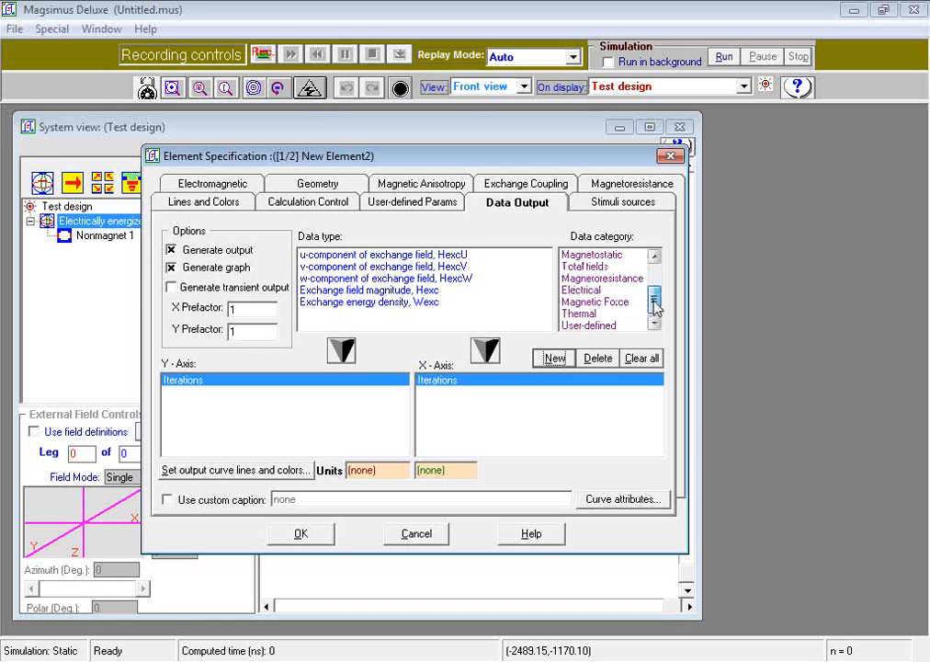
pyautogui.click(588, 292)
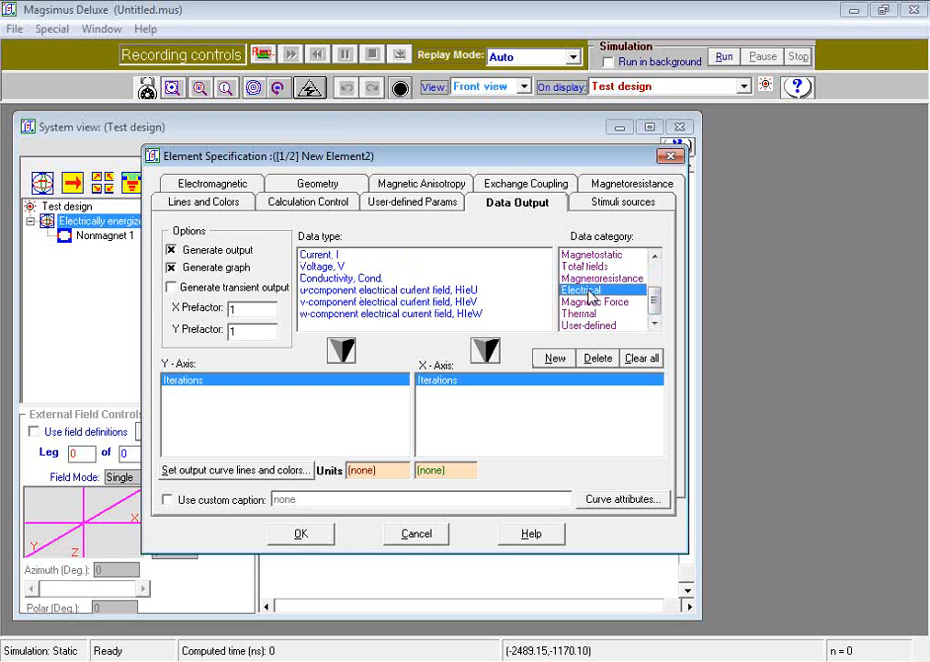
pyautogui.click(335, 260)
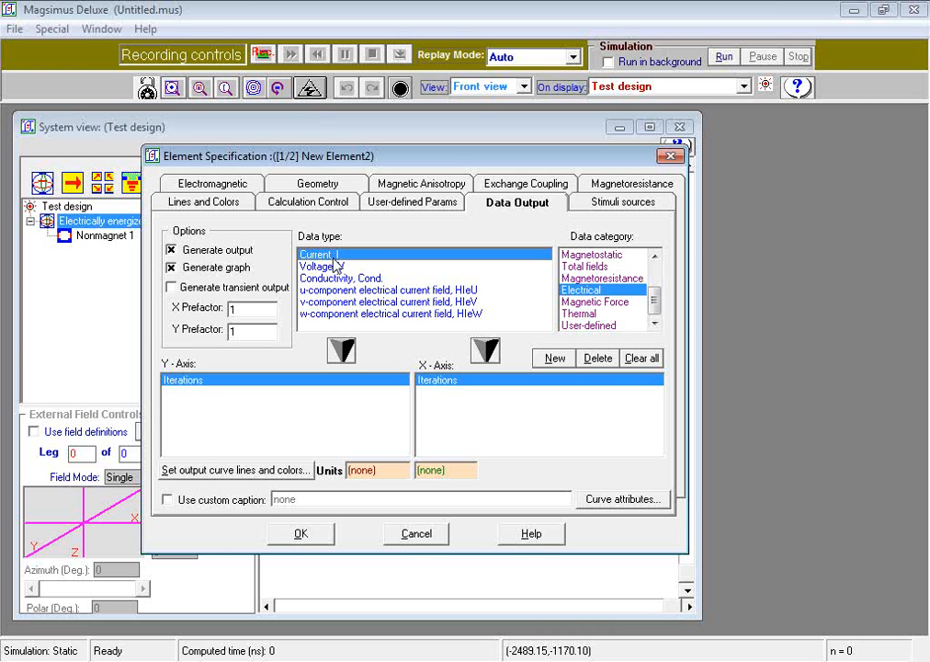
pyautogui.click(342, 350)
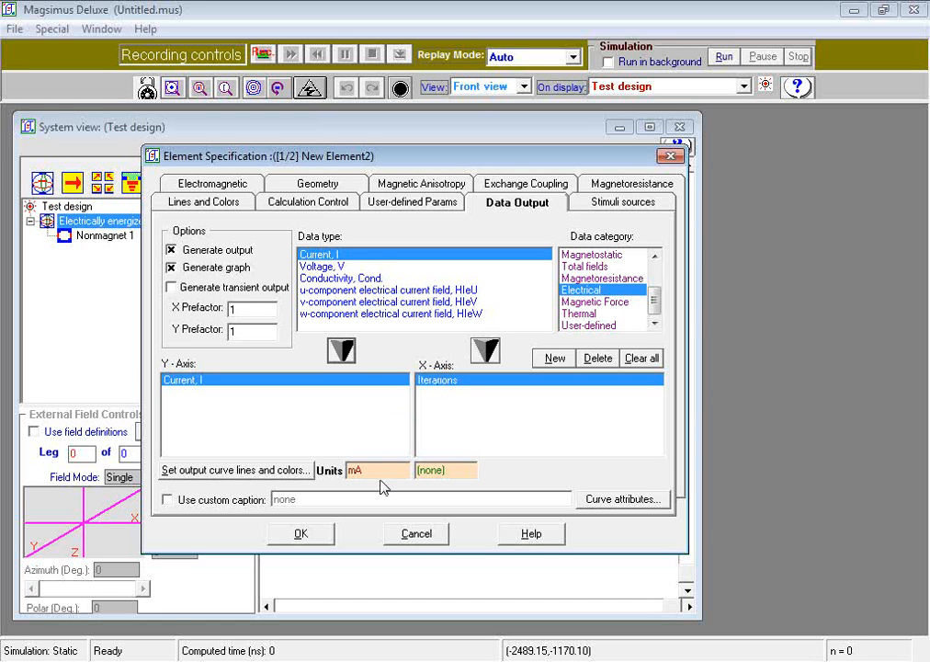
pyautogui.click(326, 536)
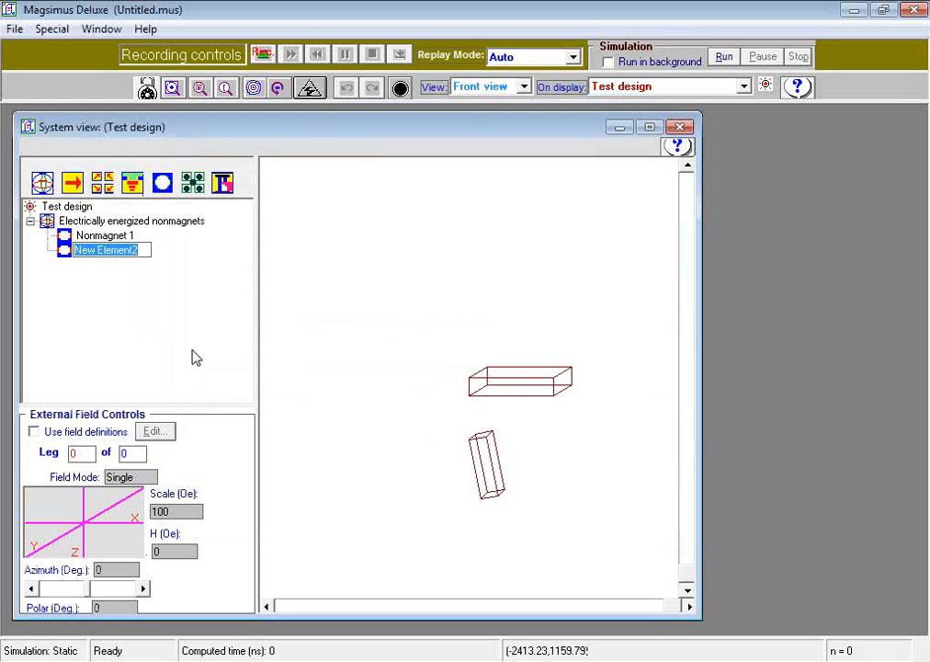
# Name the new element Nonmagnet 2.
pyautogui.write('Nonmag')
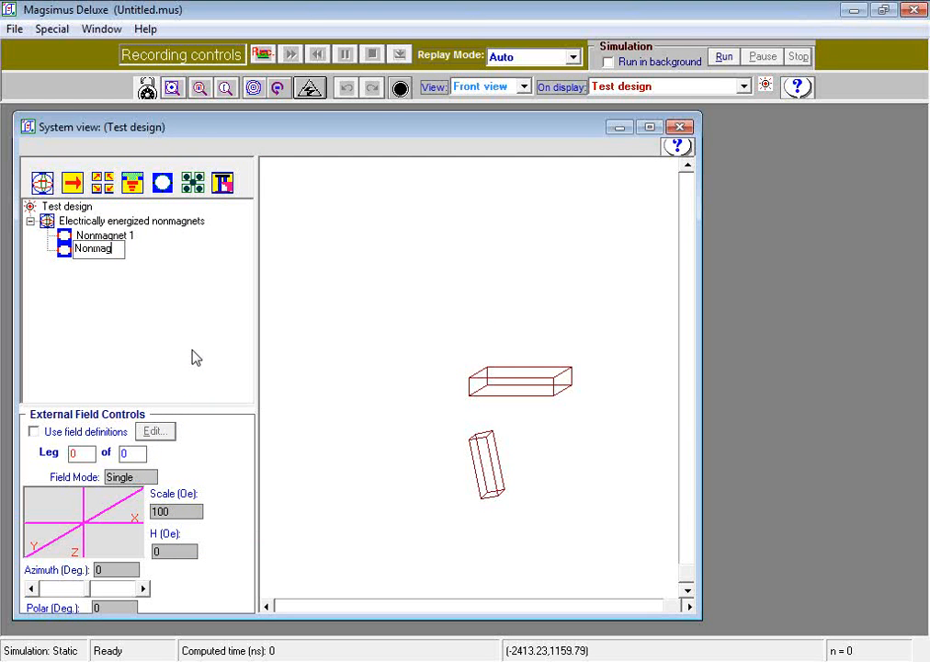
pyautogui.write('net 2 2')
pyautogui.press('Return')
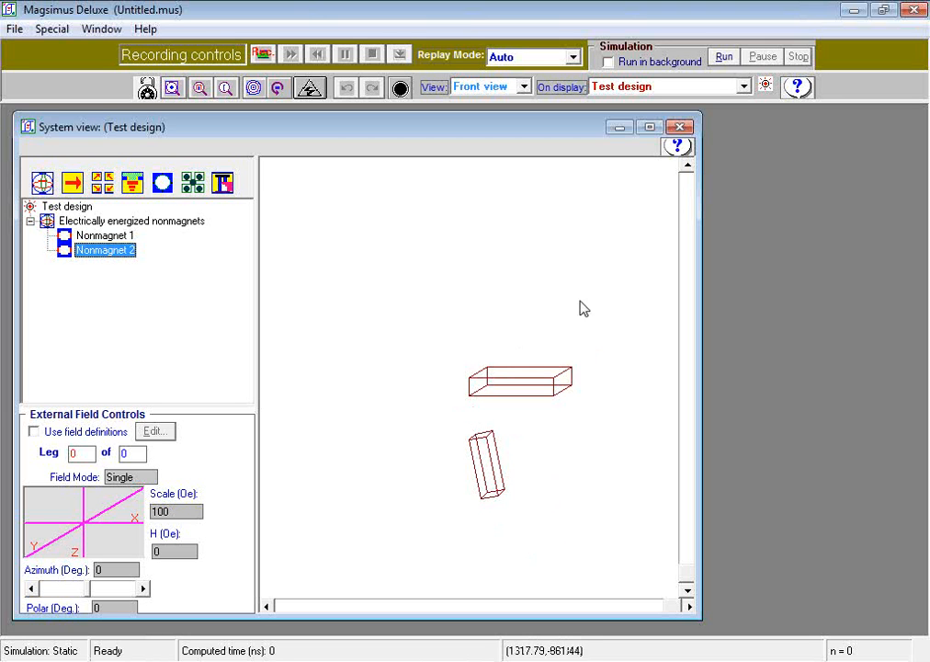
# Review the general system specifications of the test design and close them without changes.
pyautogui.click(712, 163)
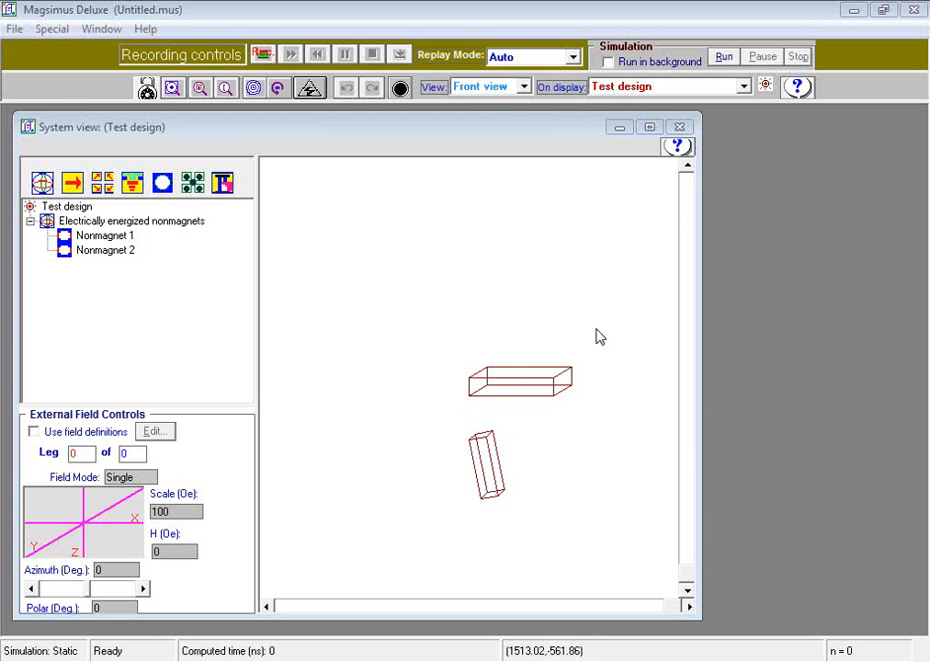
pyautogui.click(514, 397)
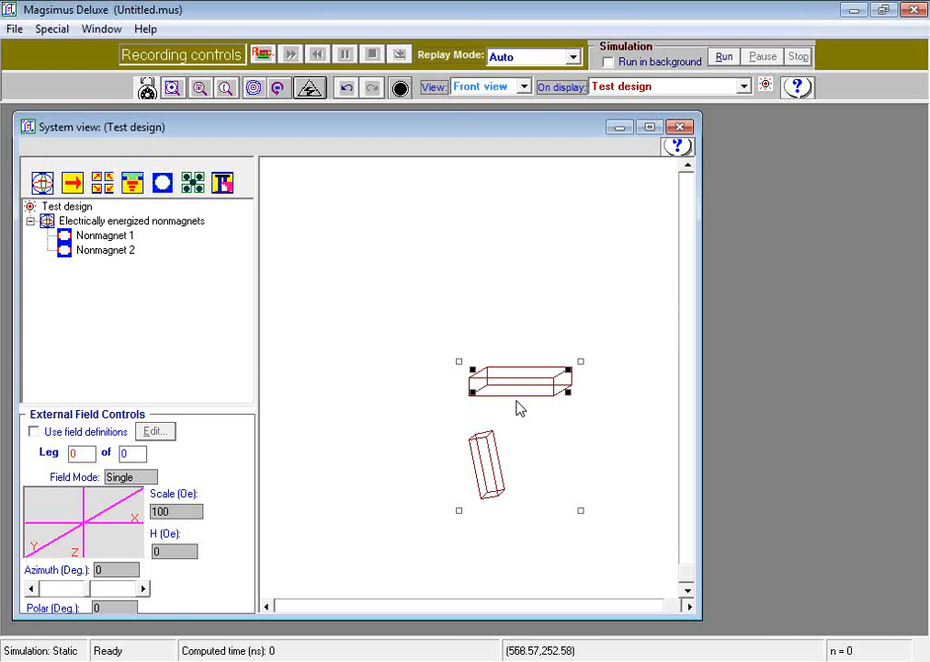
pyautogui.doubleClick(347, 391)
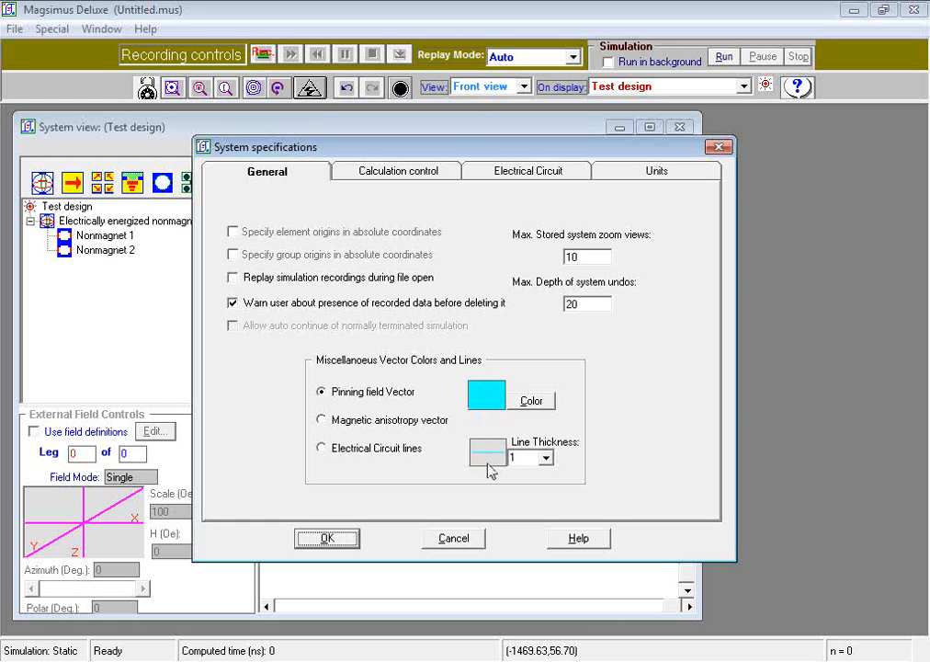
pyautogui.click(472, 541)
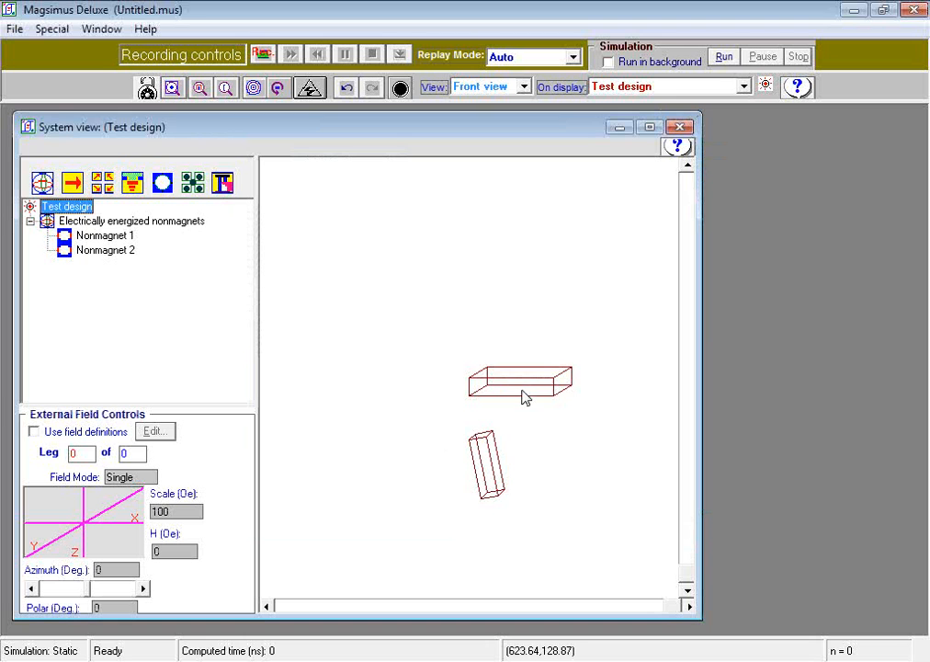
# Stretch Nonmagnet 1 freehand so that it becomes noticeably longer horizontally in the front view.
pyautogui.click(524, 397)
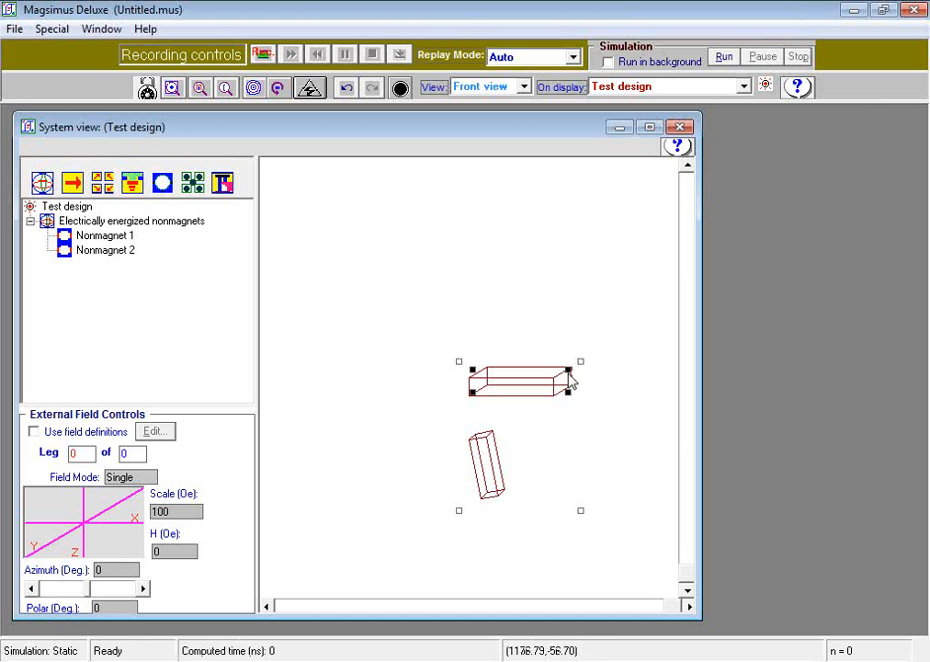
pyautogui.moveTo(568, 368); pyautogui.dragTo(594, 367)
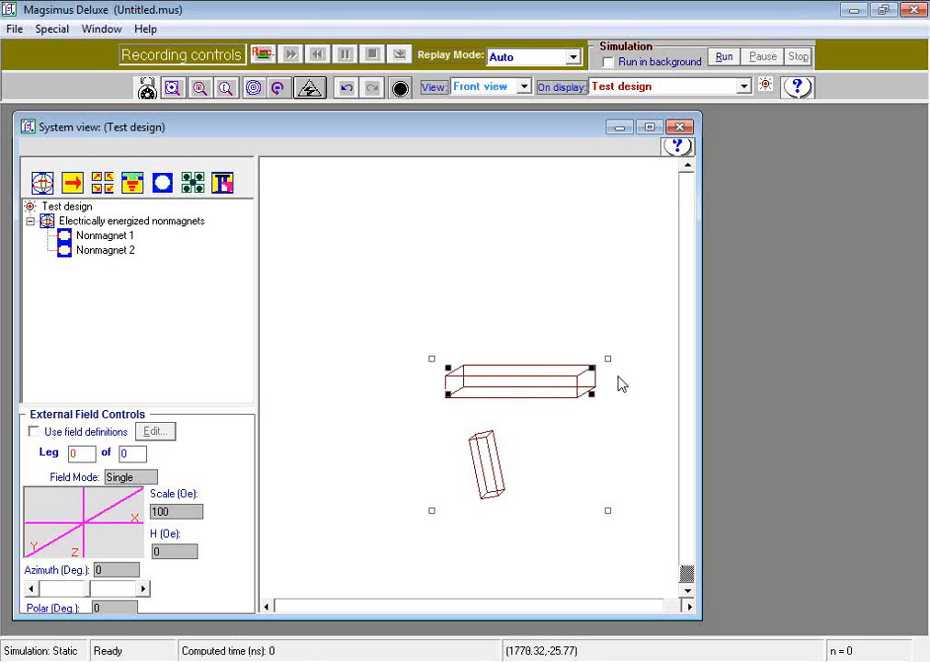
# Shift Nonmagnet 2 sideways beneath the middle of Nonmagnet 1 and enlarge it freehand, mainly in its long direction.
pyautogui.click(490, 481)
pyautogui.moveTo(490, 481); pyautogui.dragTo(532, 484)
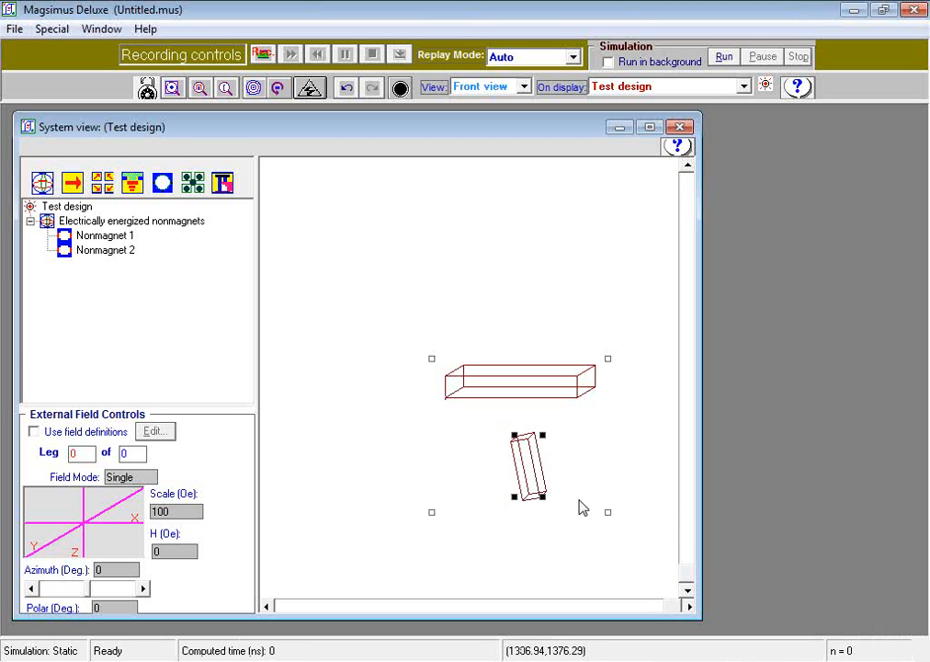
pyautogui.moveTo(543, 499); pyautogui.dragTo(550, 528)
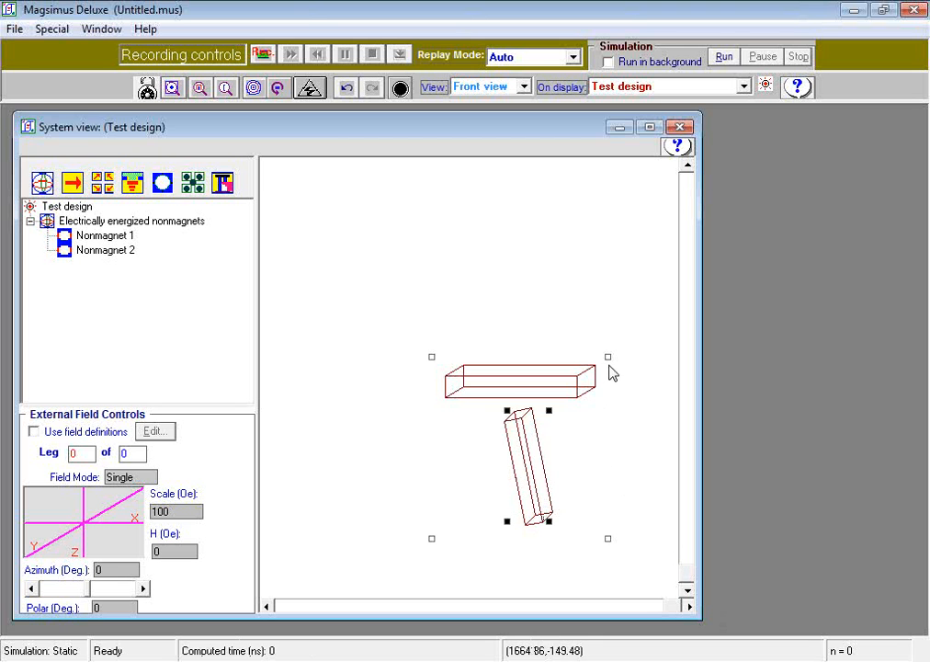
# Enlarge the whole nonmagnets group freehand and move it upward in the front view.
pyautogui.moveTo(608, 355); pyautogui.dragTo(634, 328)
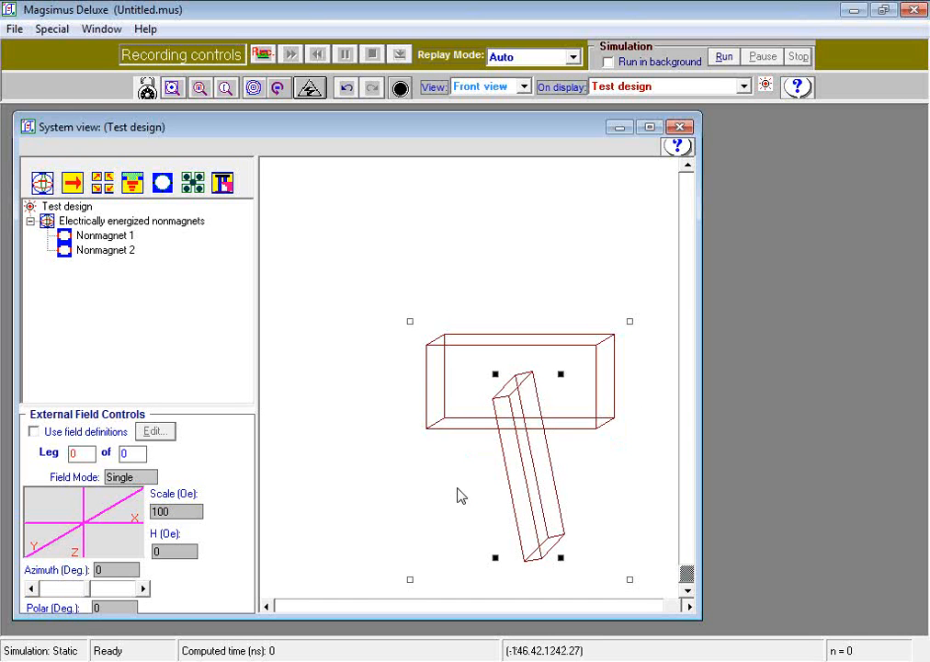
pyautogui.moveTo(455, 487); pyautogui.dragTo(431, 409)
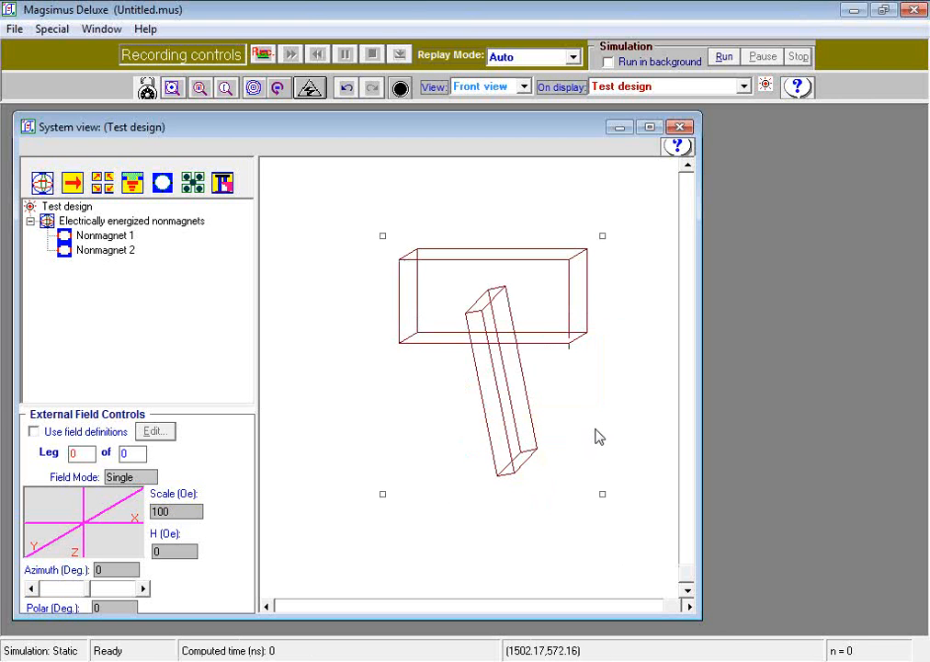
# Look at the manual move options for a group or component with horizontal and vertical distances, applying no move.
pyautogui.rightClick(490, 380)
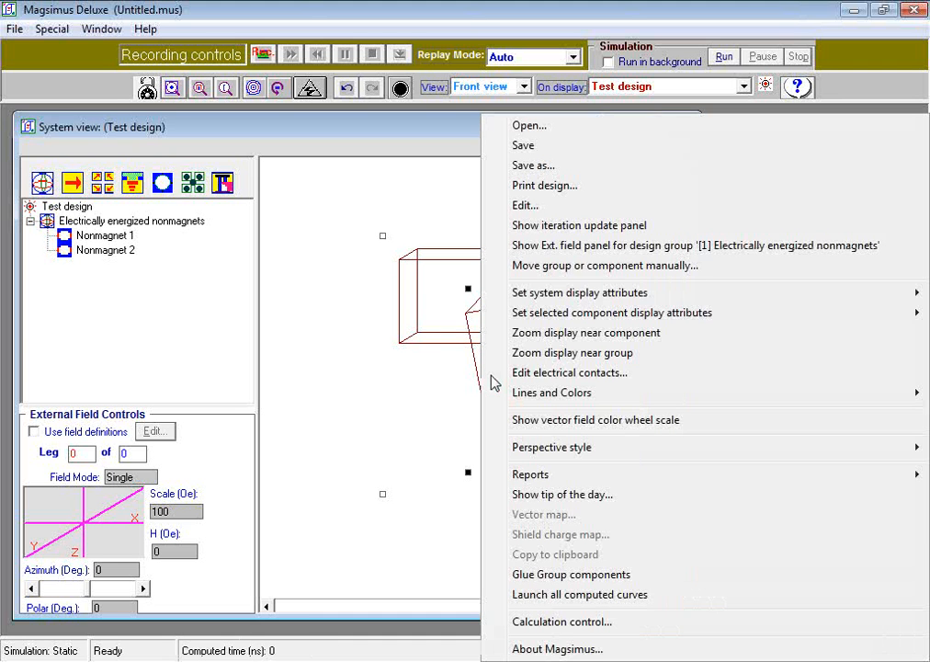
pyautogui.click(578, 268)
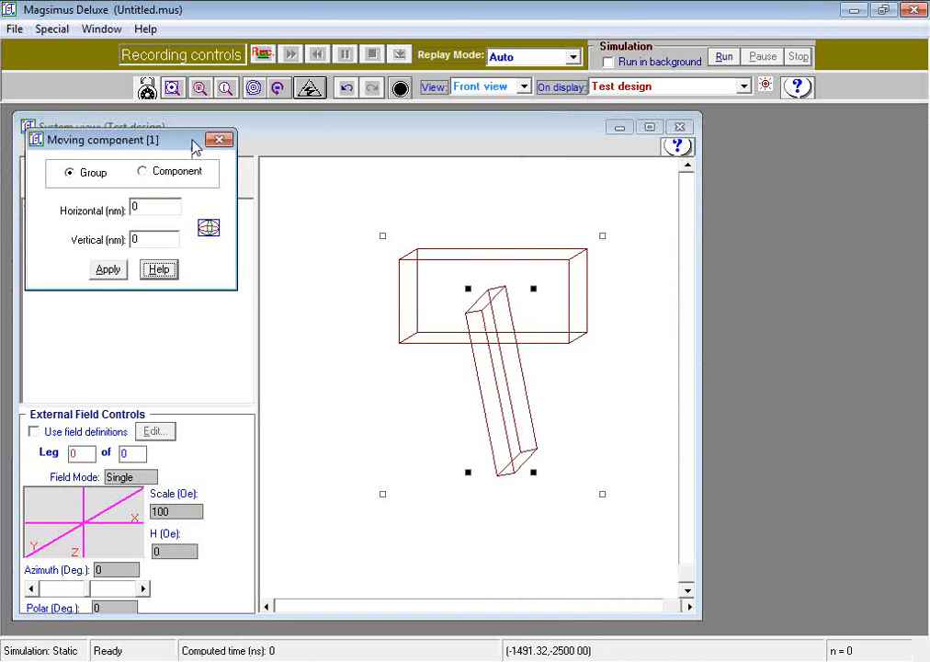
pyautogui.moveTo(150, 147); pyautogui.dragTo(414, 158)
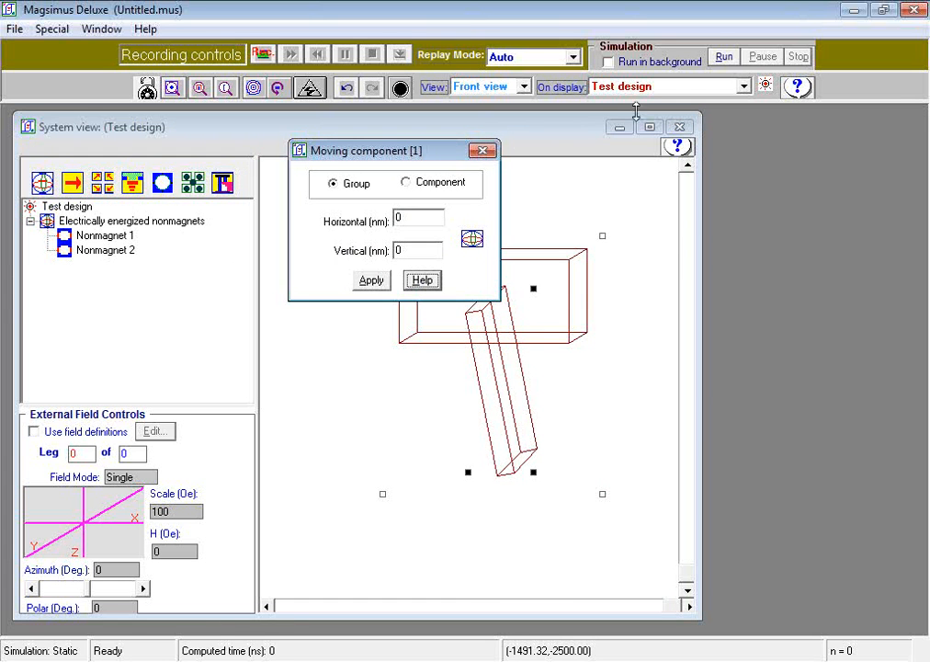
pyautogui.click(482, 149)
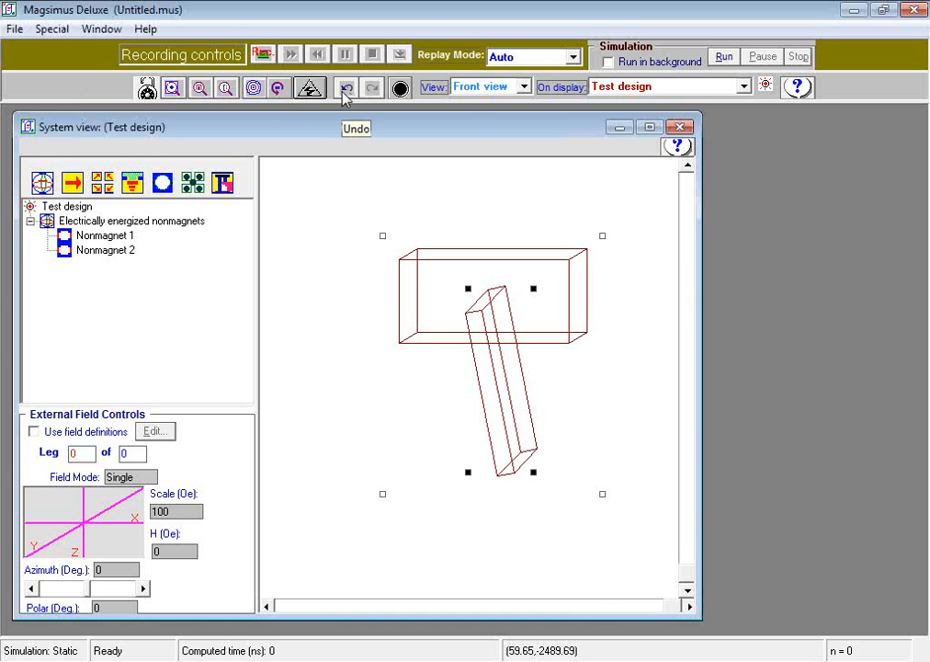
# Undo and redo the group move, and undo all freehand moves and resizes of the group and its elements.
pyautogui.click(346, 88)
pyautogui.click(346, 89)
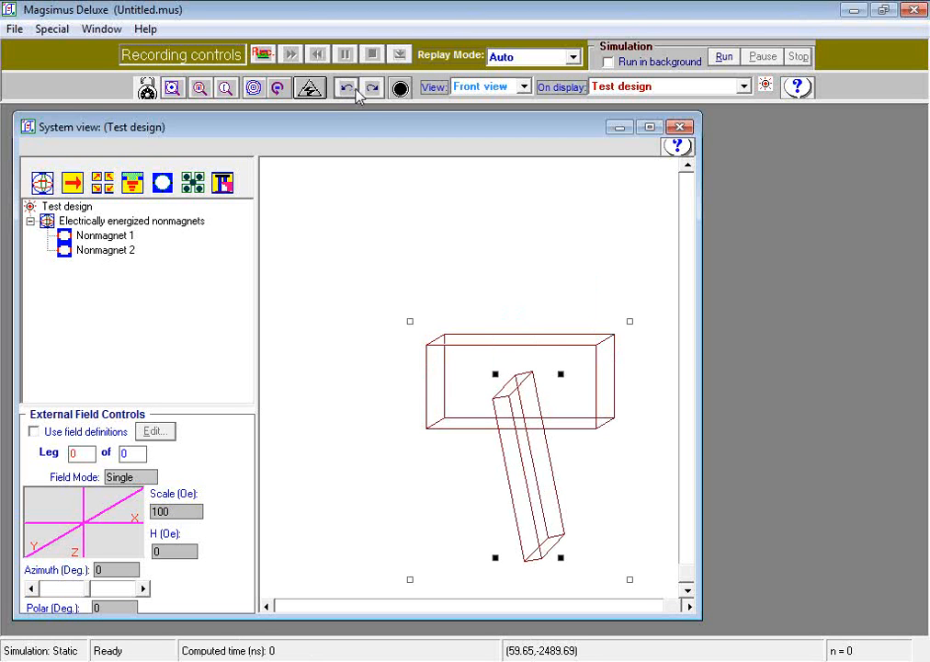
pyautogui.click(371, 92)
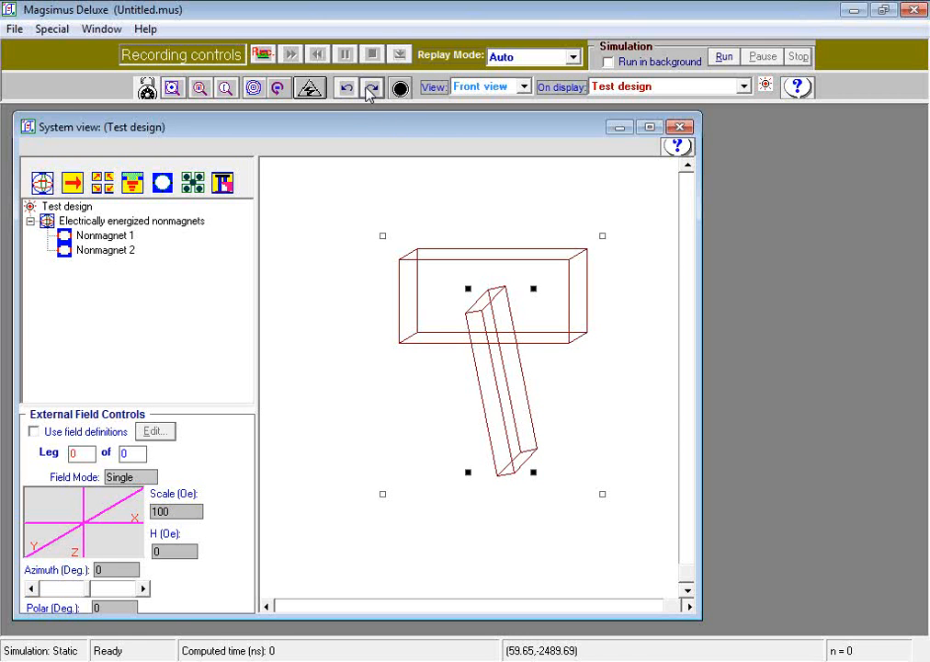
pyautogui.click(349, 88)
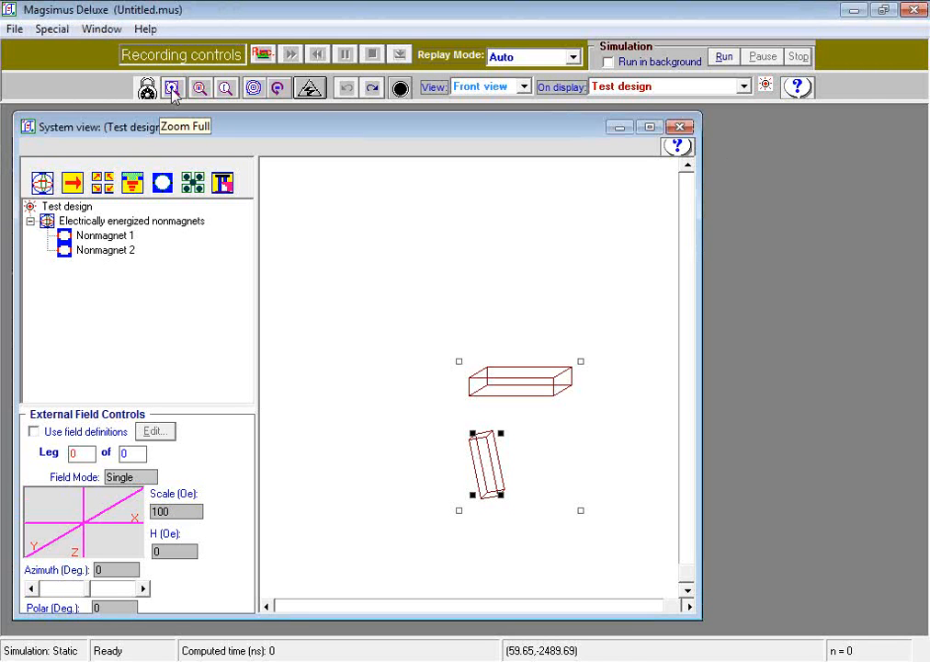
# Examine the two elements in a full view, a magnified view of the area between them, the previous views and a zoomed-out view.
pyautogui.click(172, 88)
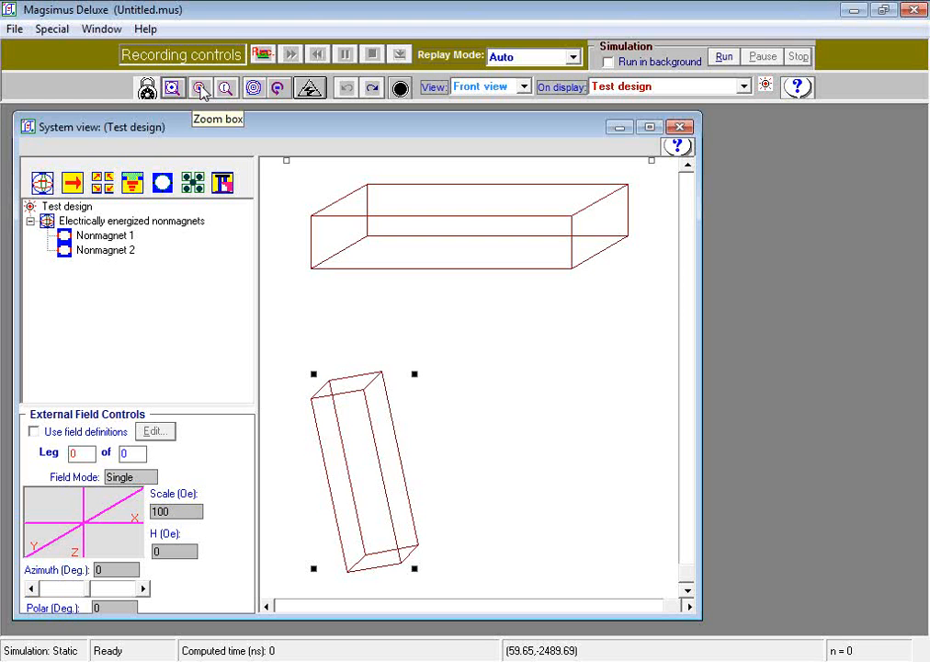
pyautogui.click(202, 92)
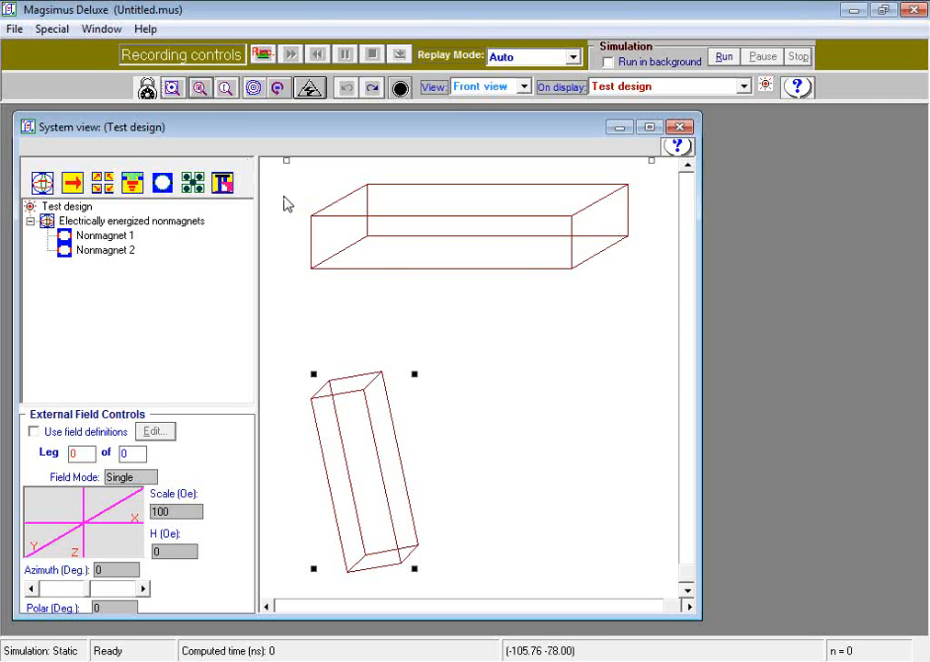
pyautogui.moveTo(285, 197); pyautogui.dragTo(461, 439)
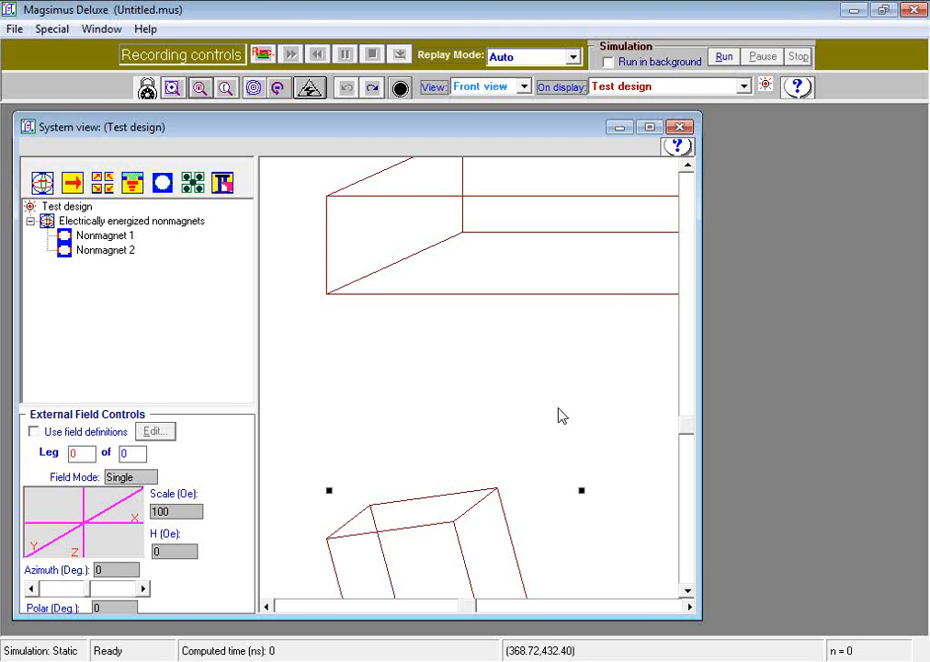
pyautogui.click(229, 94)
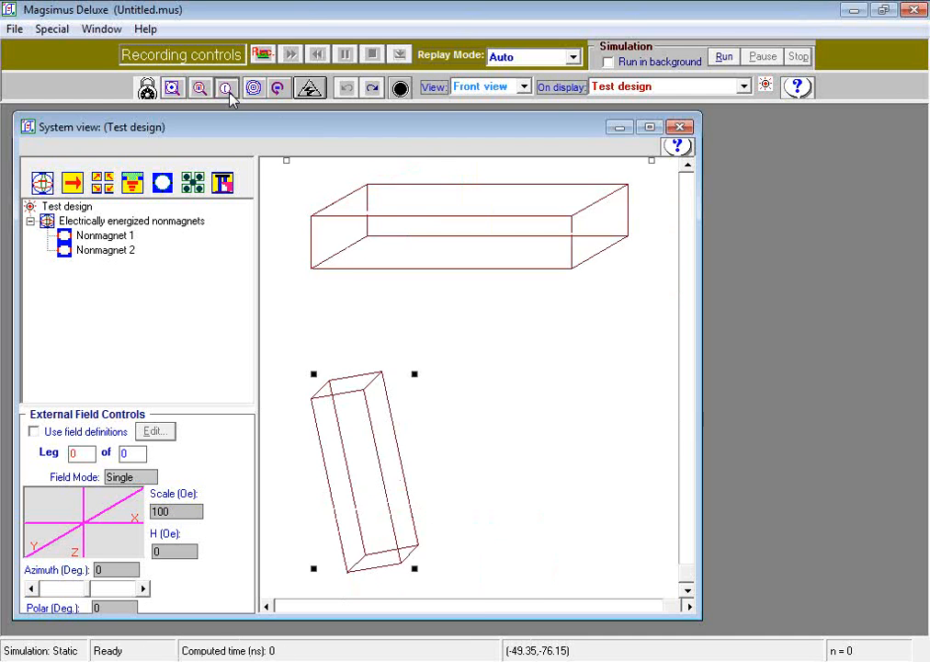
pyautogui.click(229, 93)
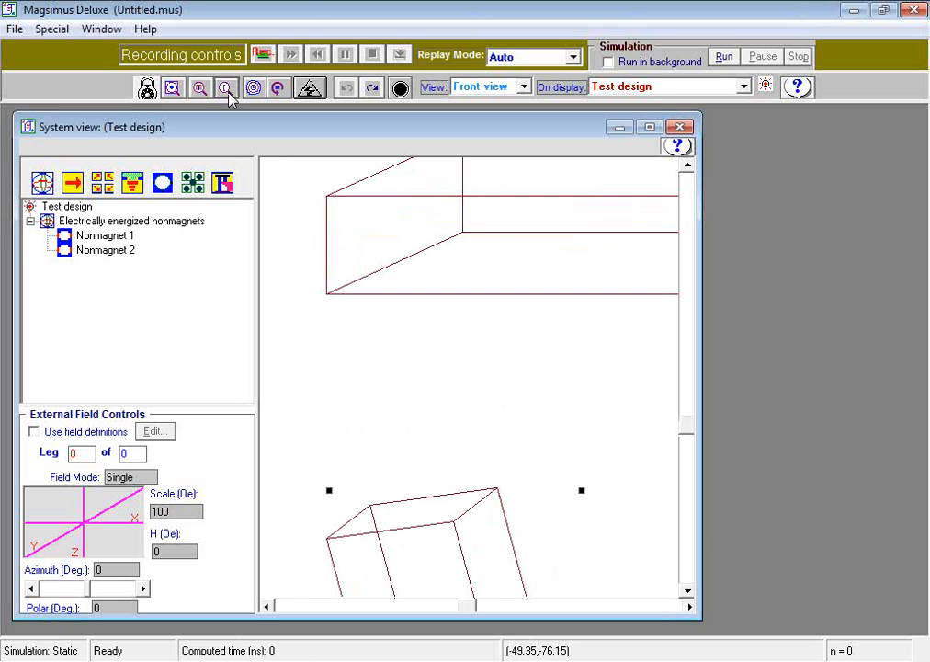
pyautogui.click(229, 94)
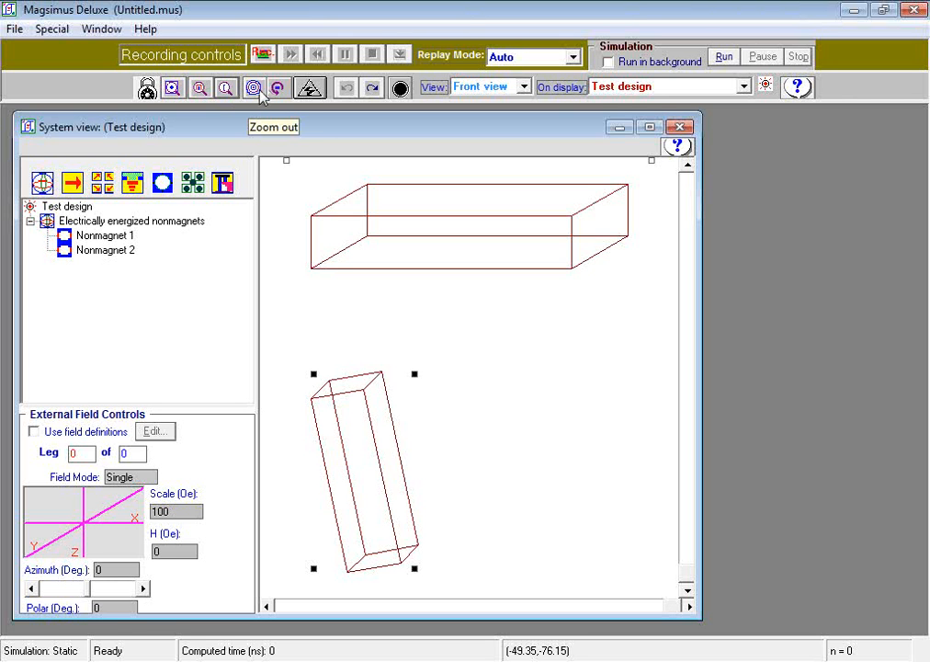
pyautogui.click(261, 92)
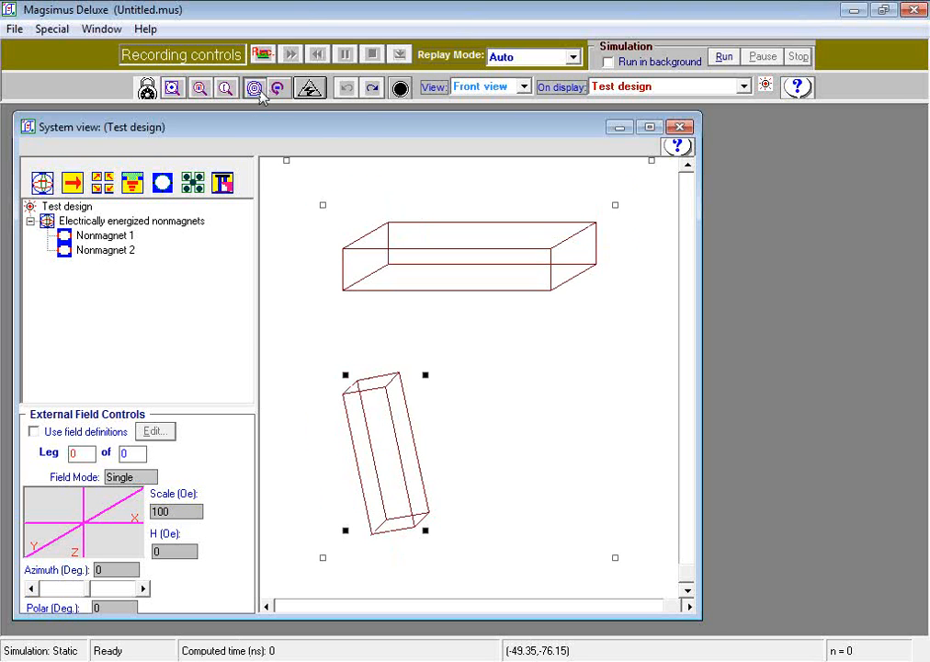
# Zoom the display out further, and fit it around the electrically energized nonmagnets group.
pyautogui.click(260, 92)
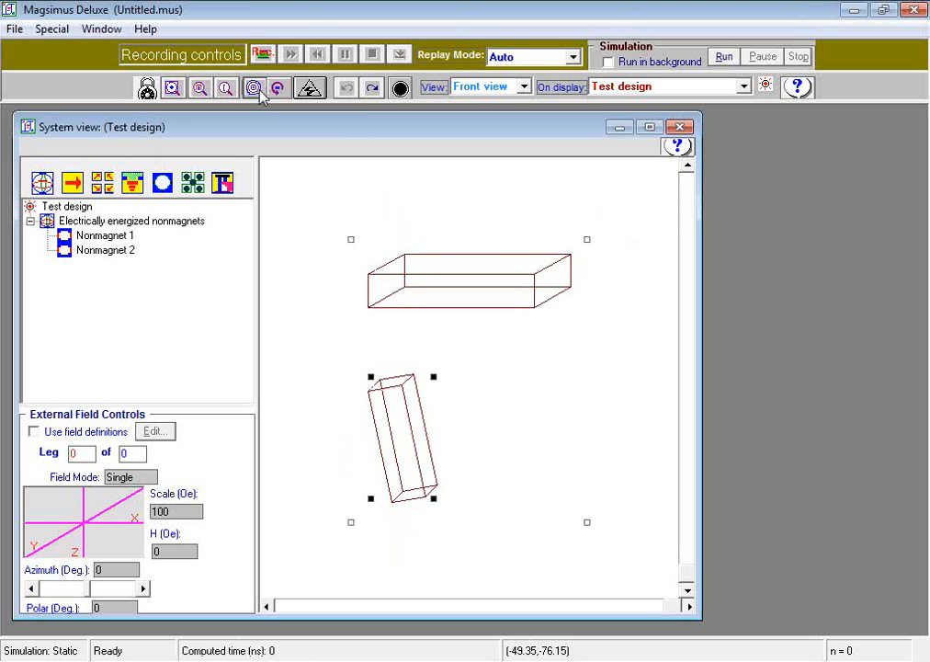
pyautogui.click(260, 92)
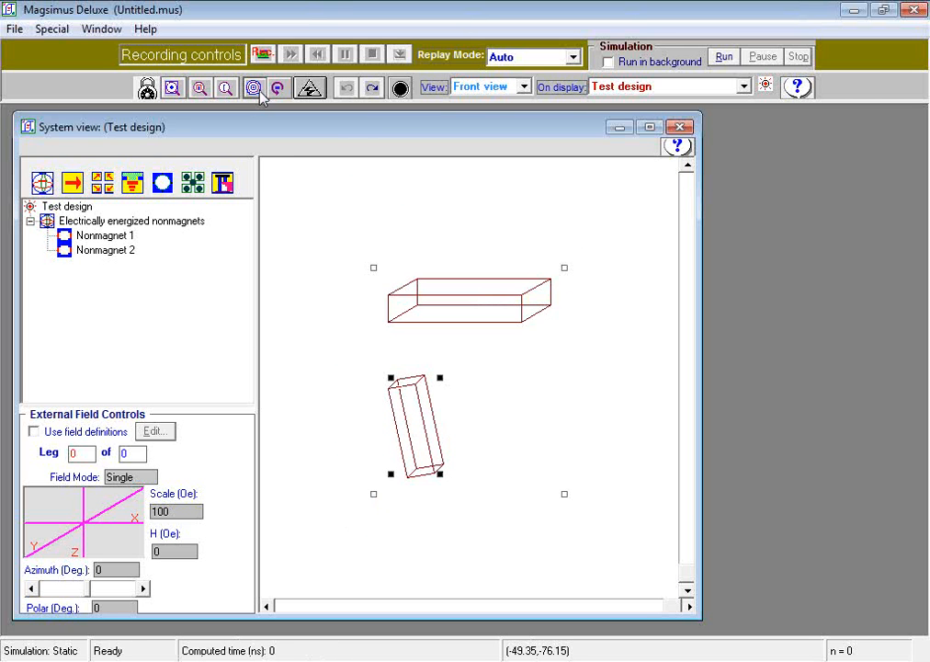
pyautogui.rightClick(174, 224)
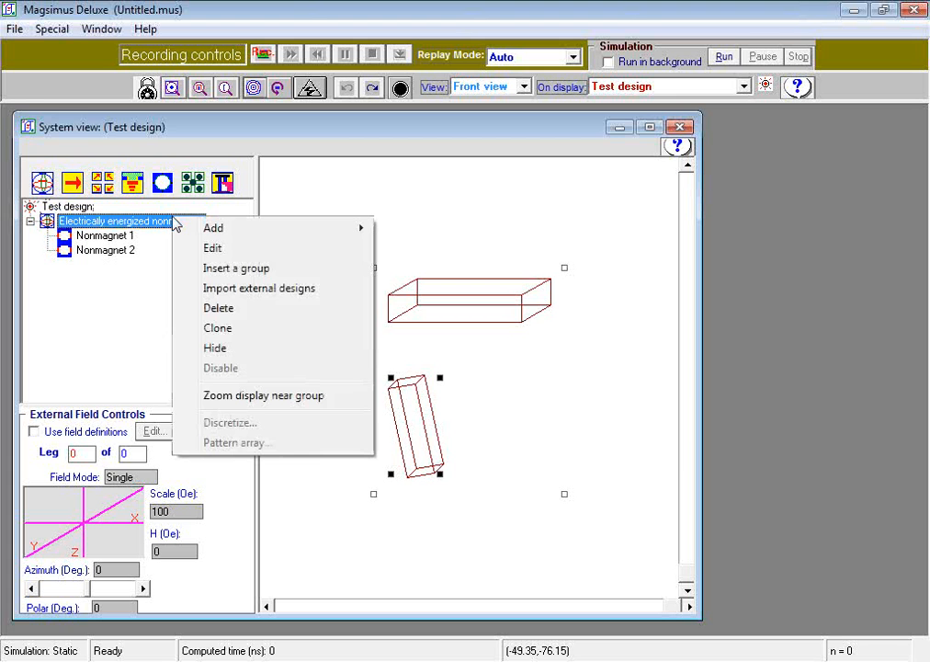
pyautogui.click(286, 398)
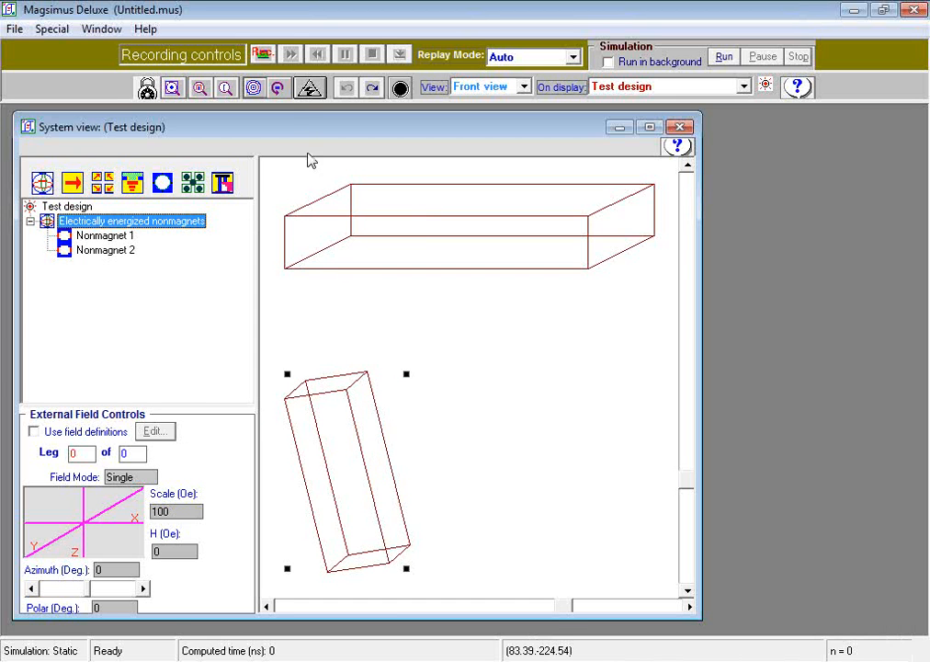
# Look at the rotation options for a group or component and at the perspective style choices, applying no change.
pyautogui.click(281, 90)
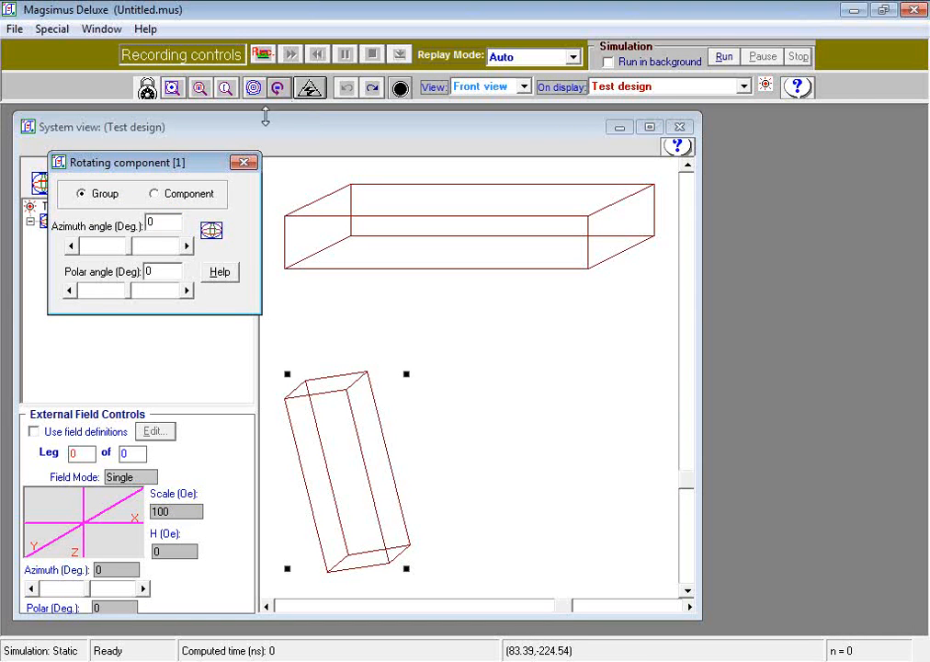
pyautogui.click(241, 164)
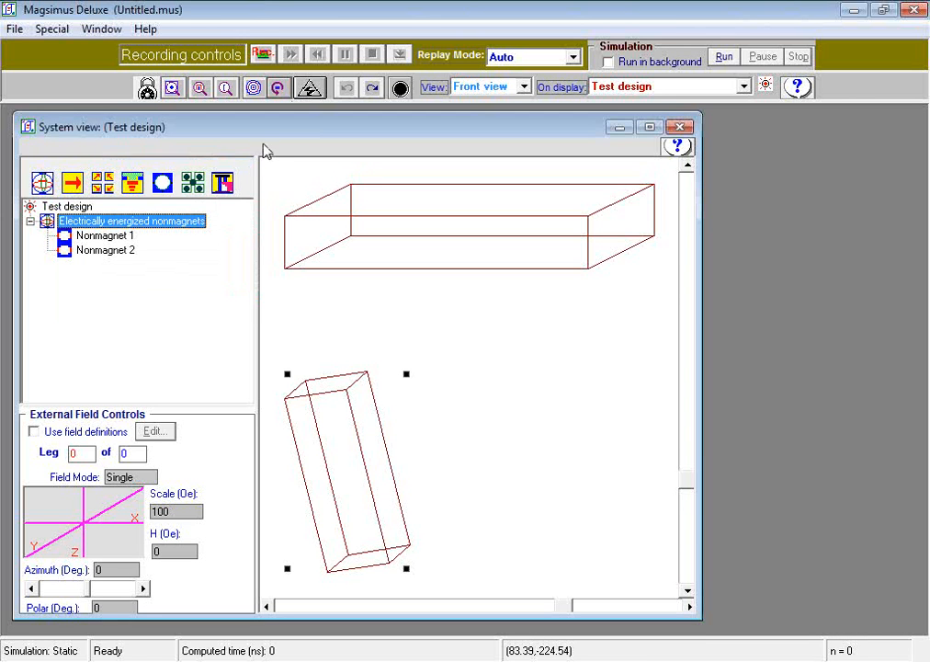
pyautogui.click(310, 93)
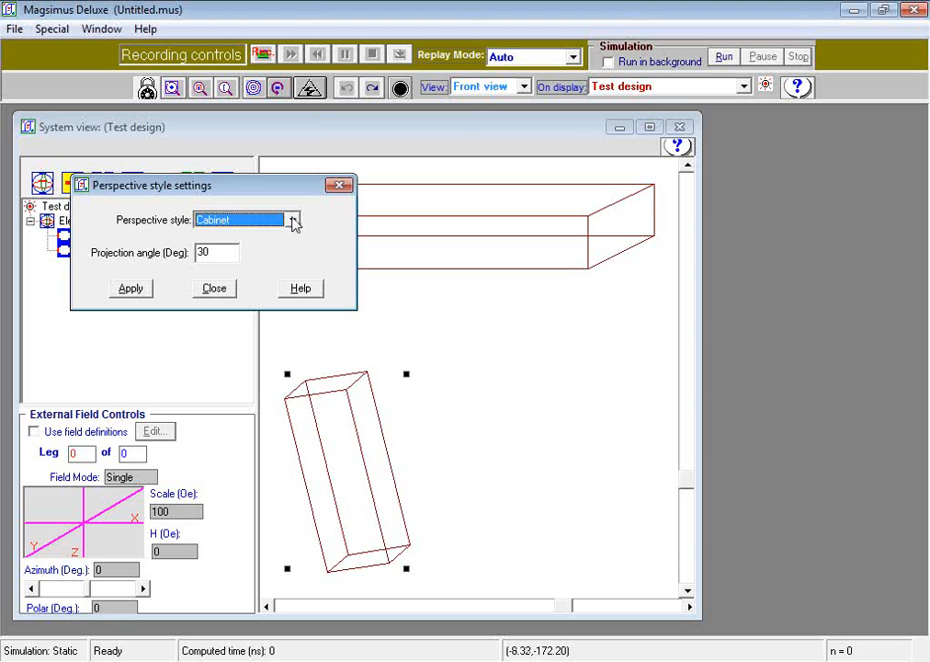
pyautogui.click(294, 221)
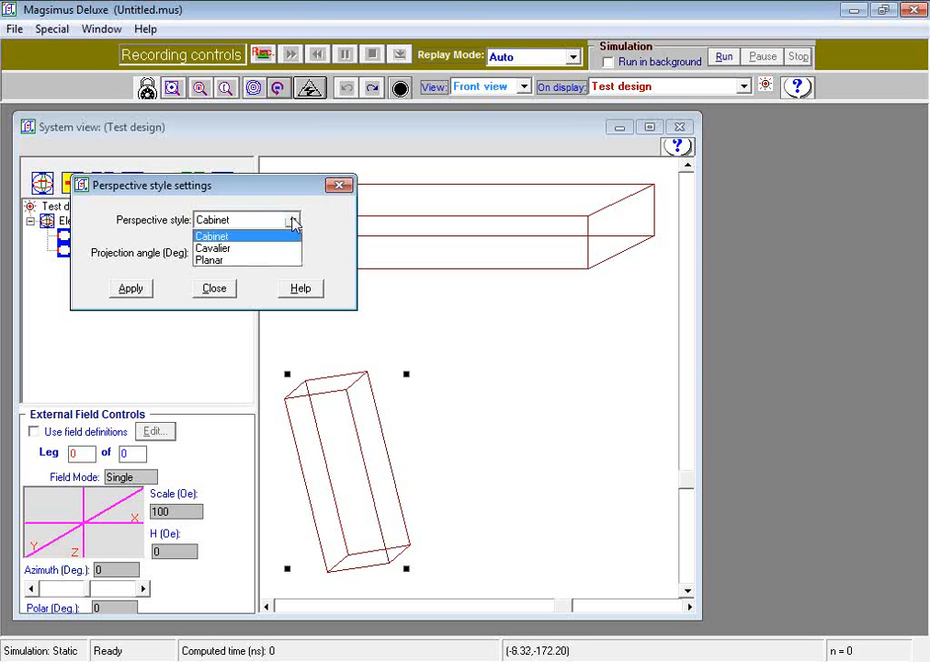
pyautogui.click(338, 188)
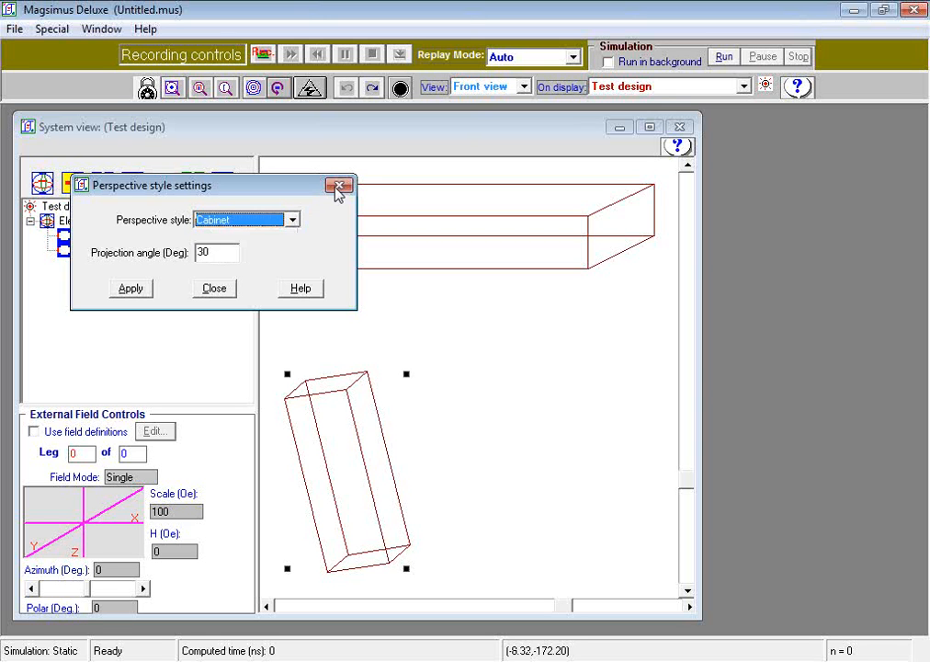
pyautogui.click(339, 187)
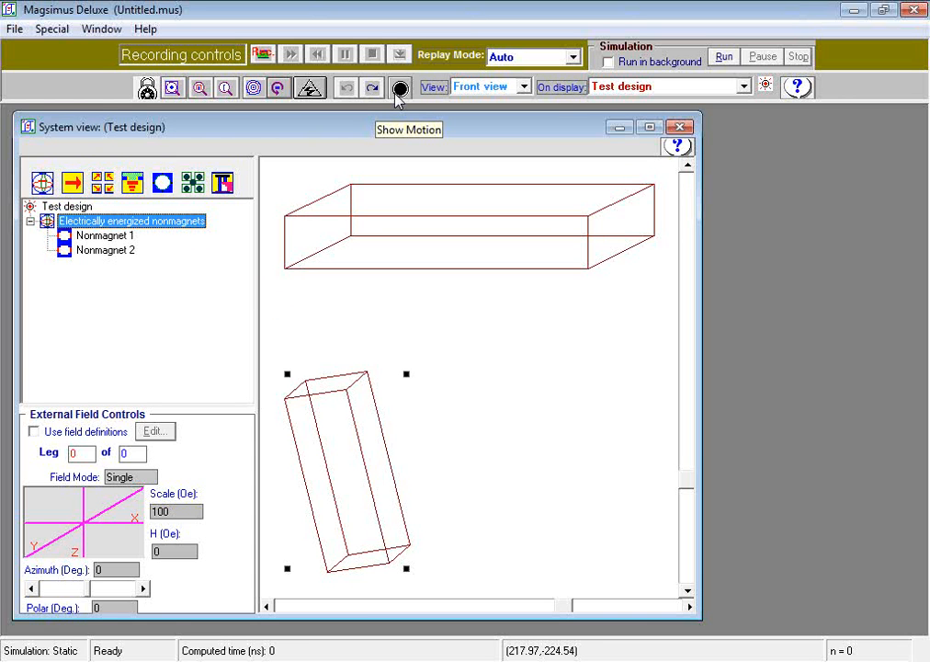
# View the design from the left side and return to the front view.
pyautogui.click(524, 87)
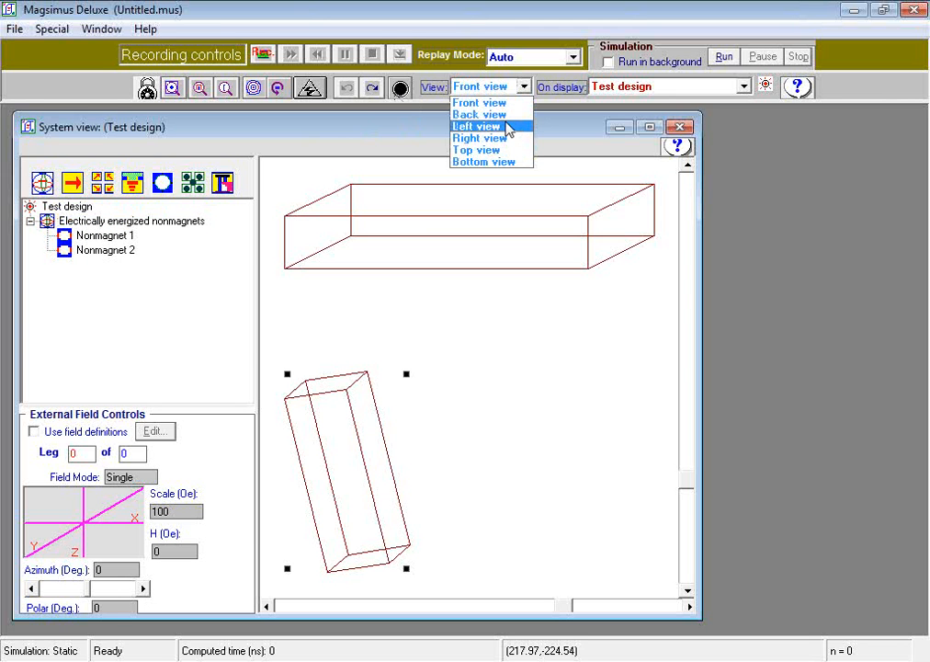
pyautogui.click(508, 127)
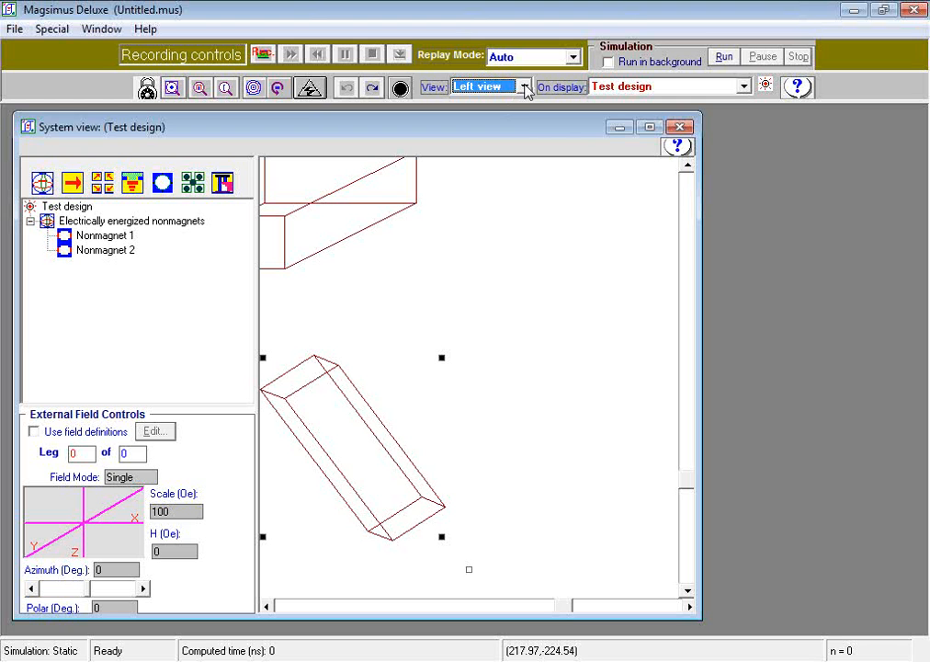
pyautogui.click(525, 86)
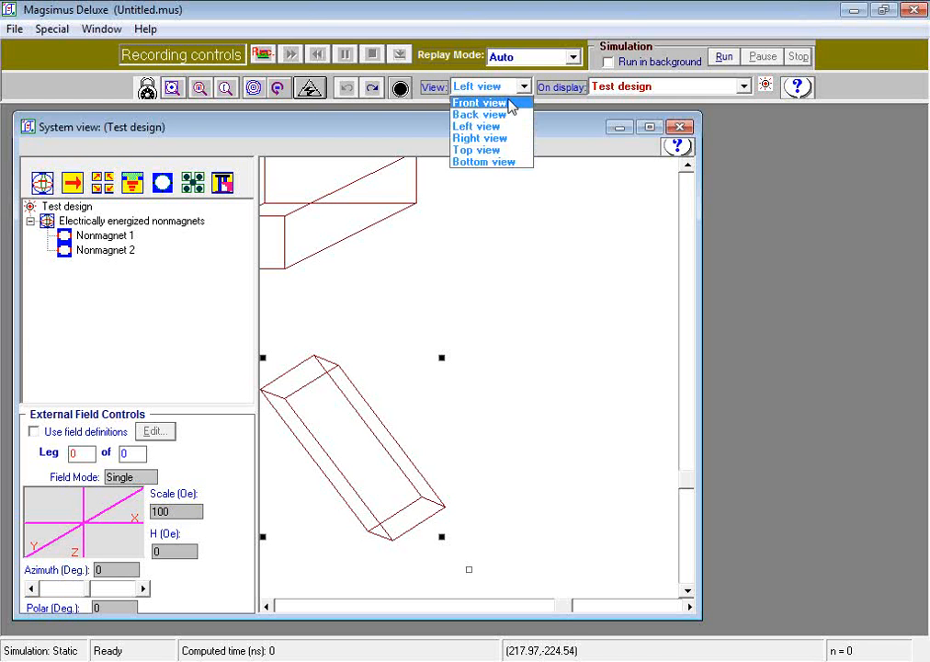
pyautogui.click(510, 99)
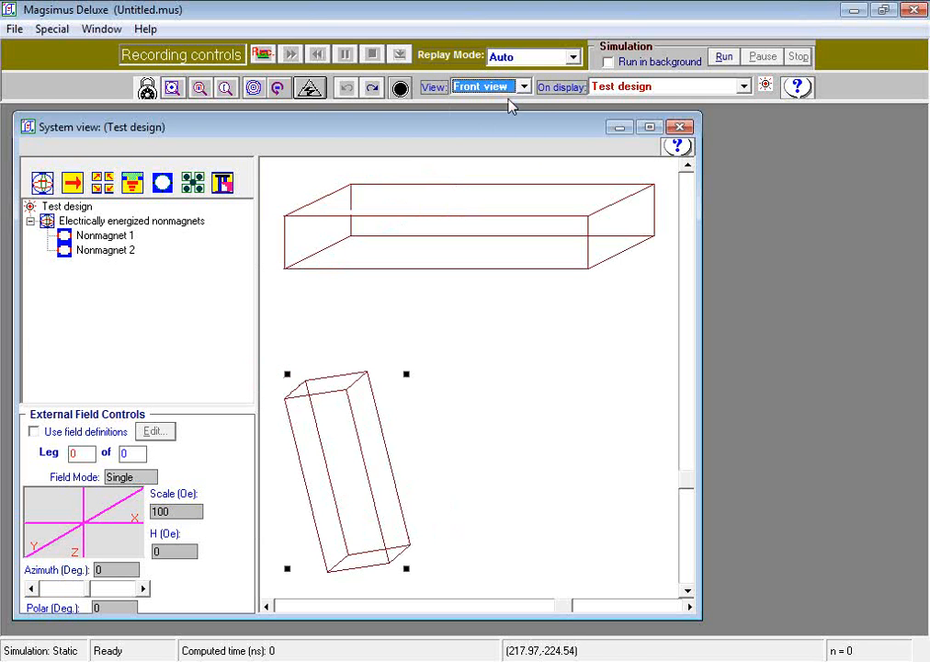
# Show only Nonmagnet 2 on the display and return to showing the whole test design.
pyautogui.click(614, 90)
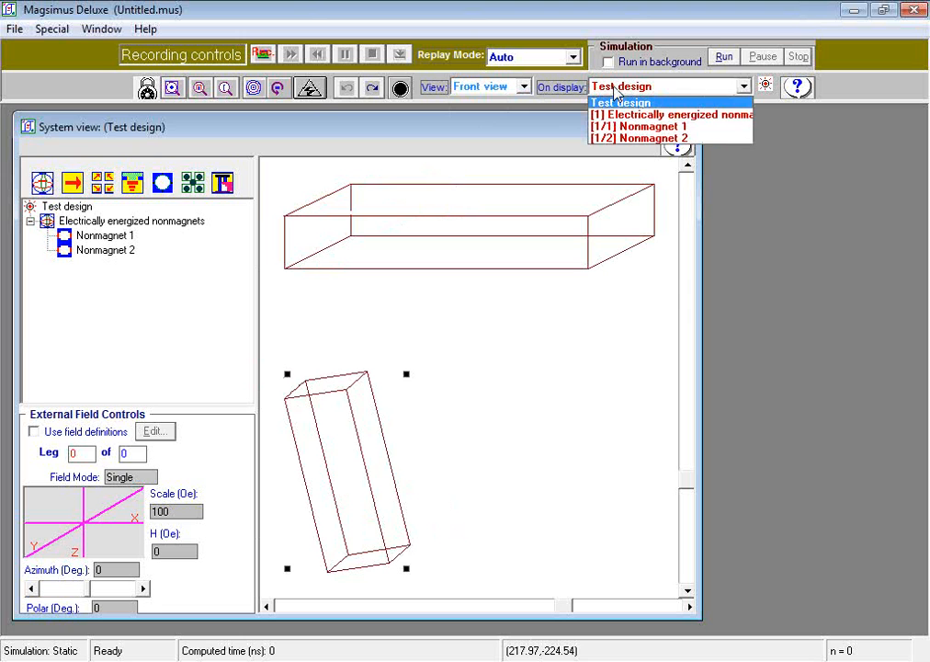
pyautogui.click(616, 140)
pyautogui.click(623, 88)
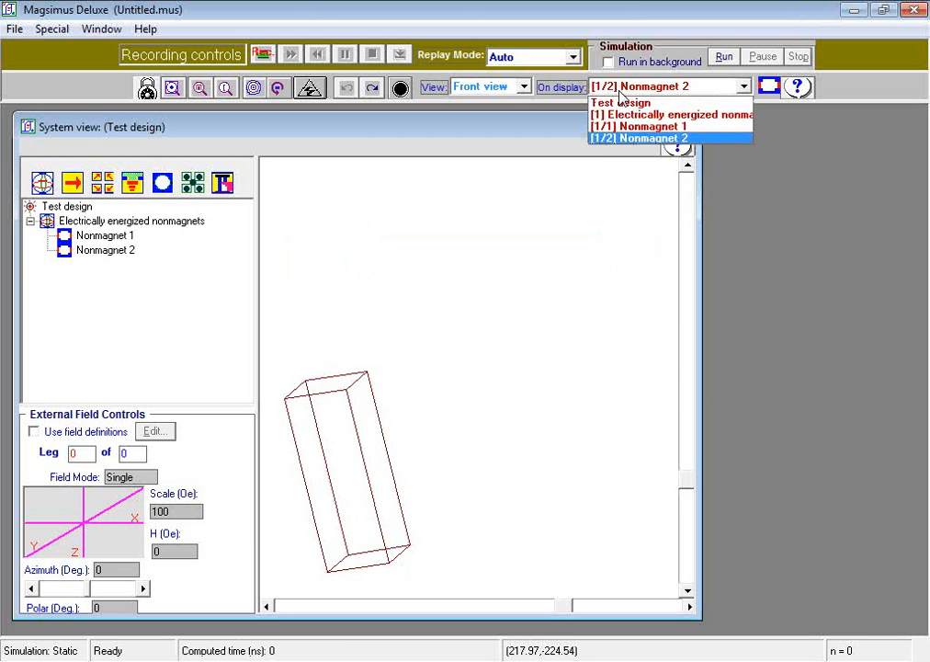
pyautogui.click(624, 104)
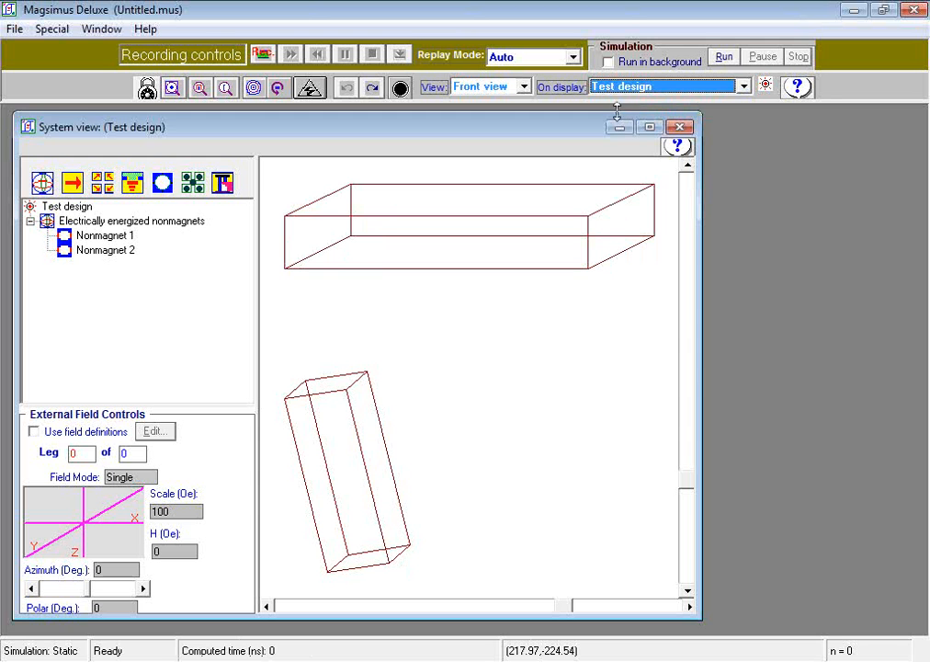
pyautogui.click(702, 165)
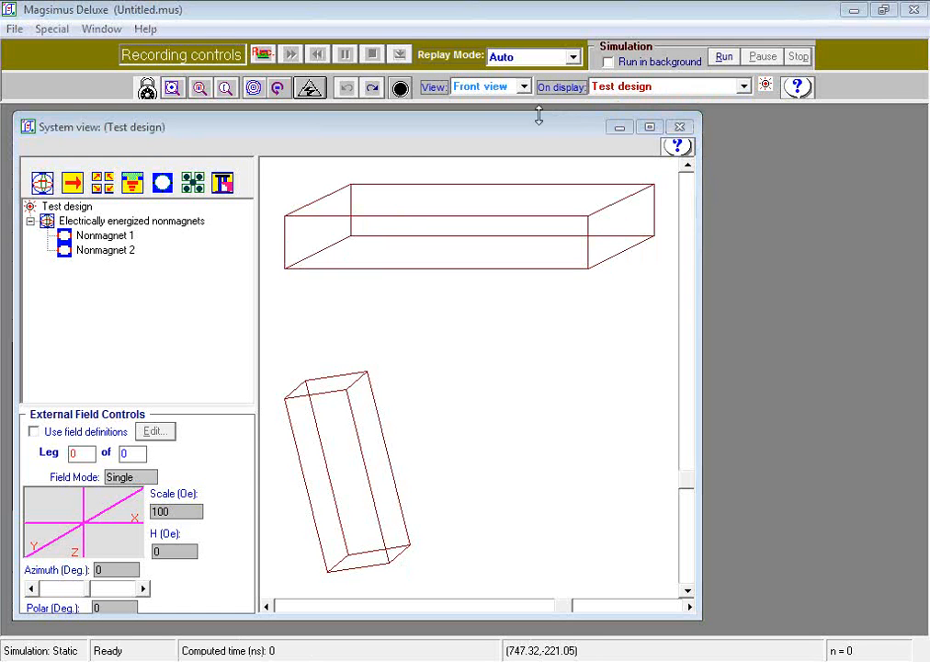
# Save the design as a Magsimus file named TestDesign in the Magsimus folder.
pyautogui.click(16, 29)
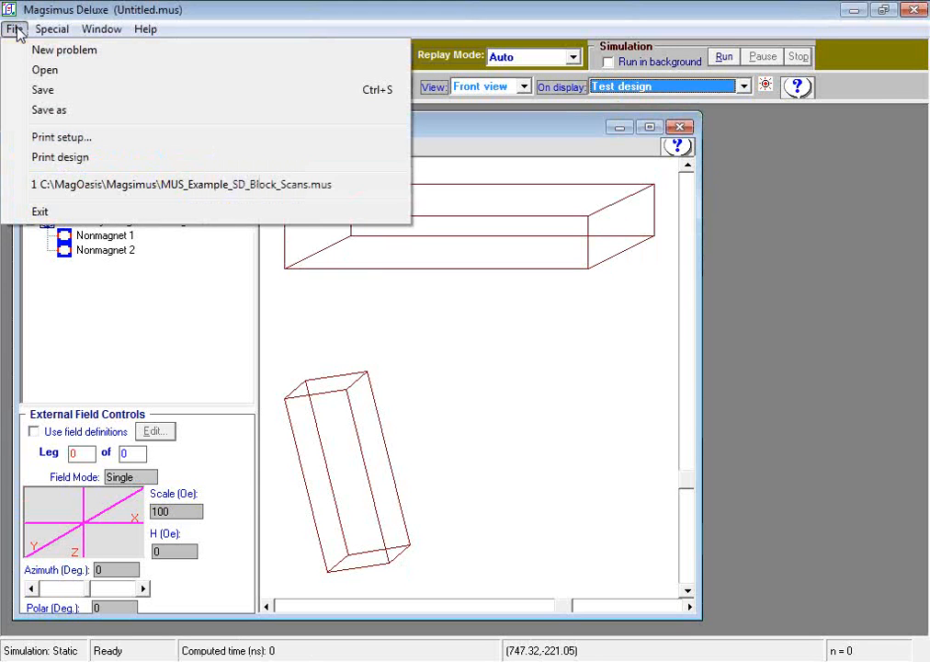
pyautogui.click(44, 90)
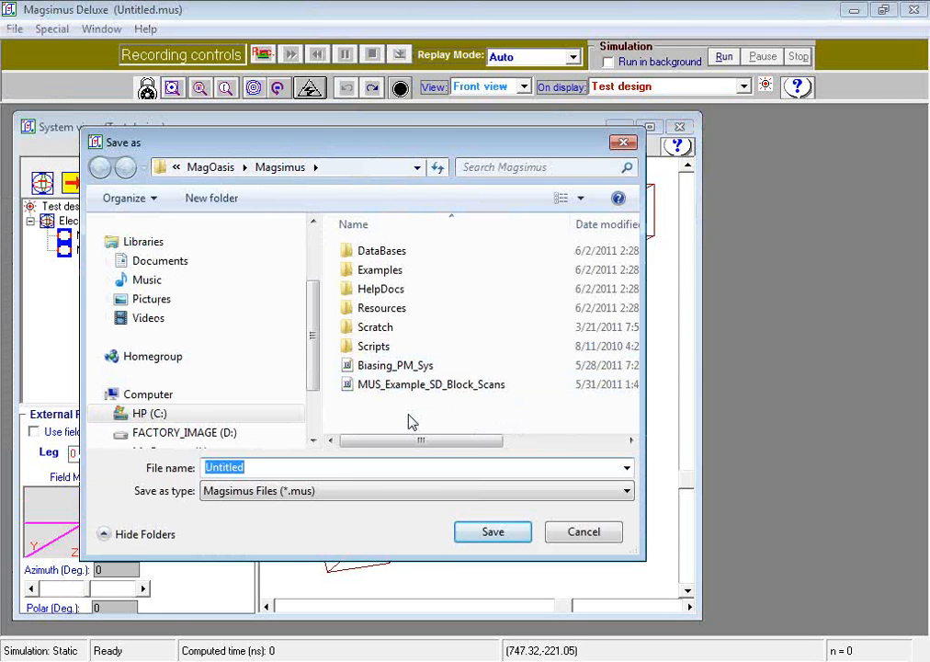
pyautogui.write('TestDesign')
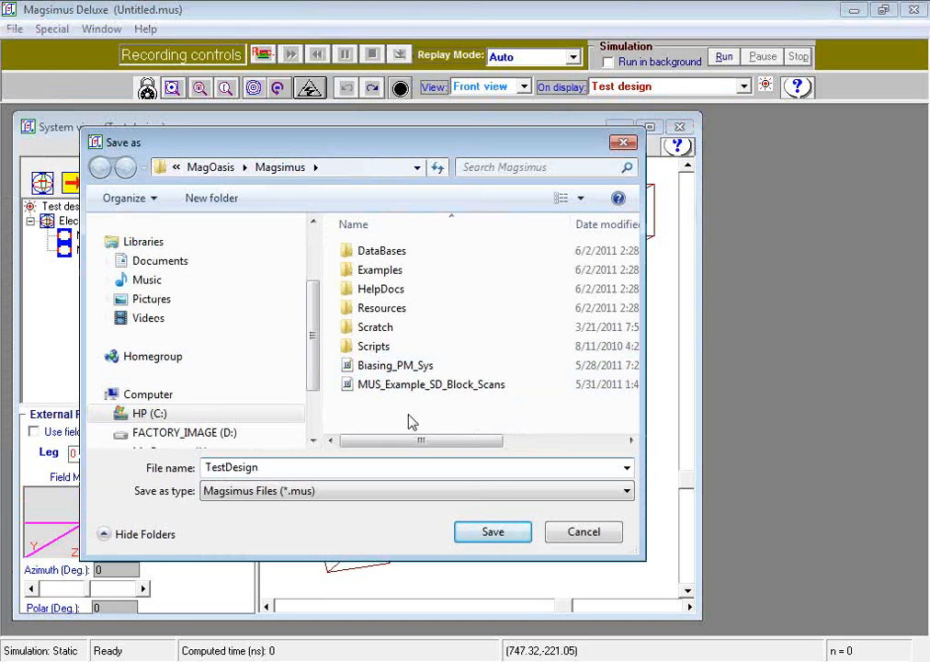
pyautogui.click(493, 538)
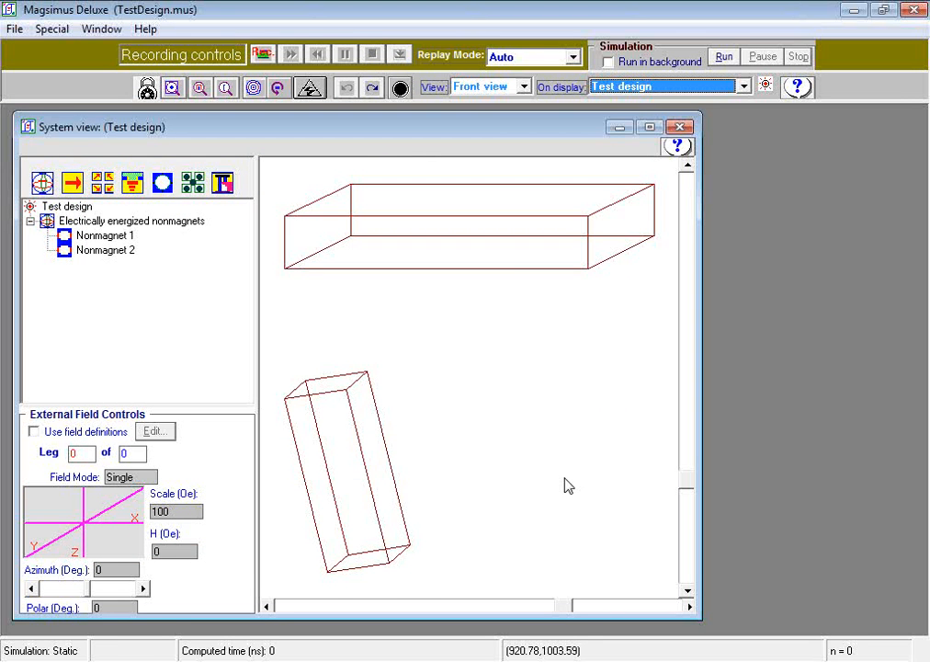